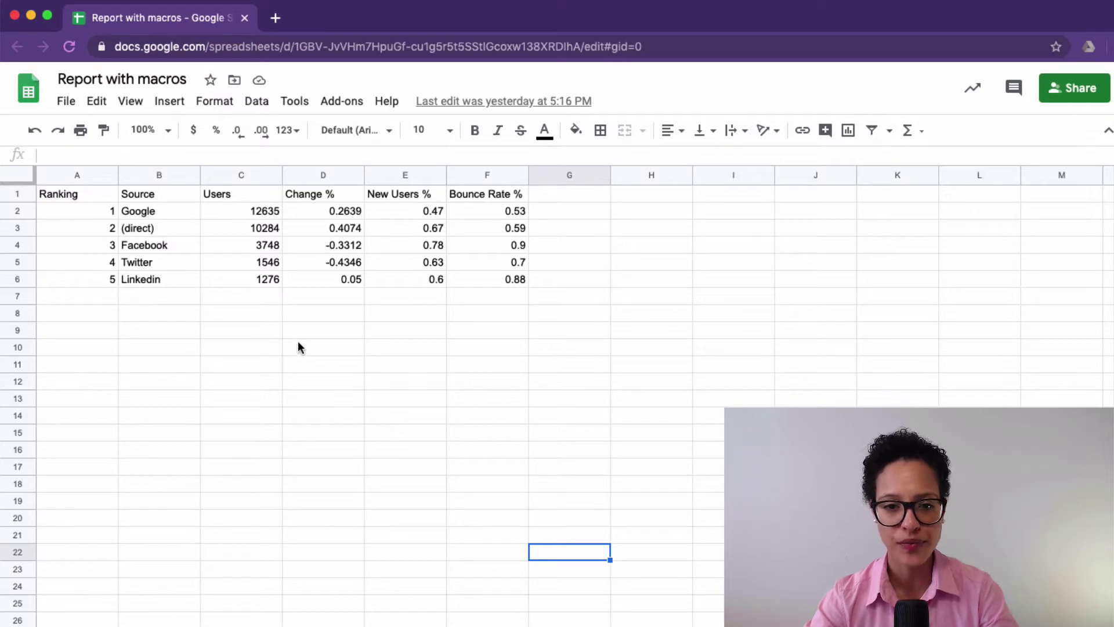
Start recording a new macro with absolute references from the Tools > Macros menu
left_click(293, 103)
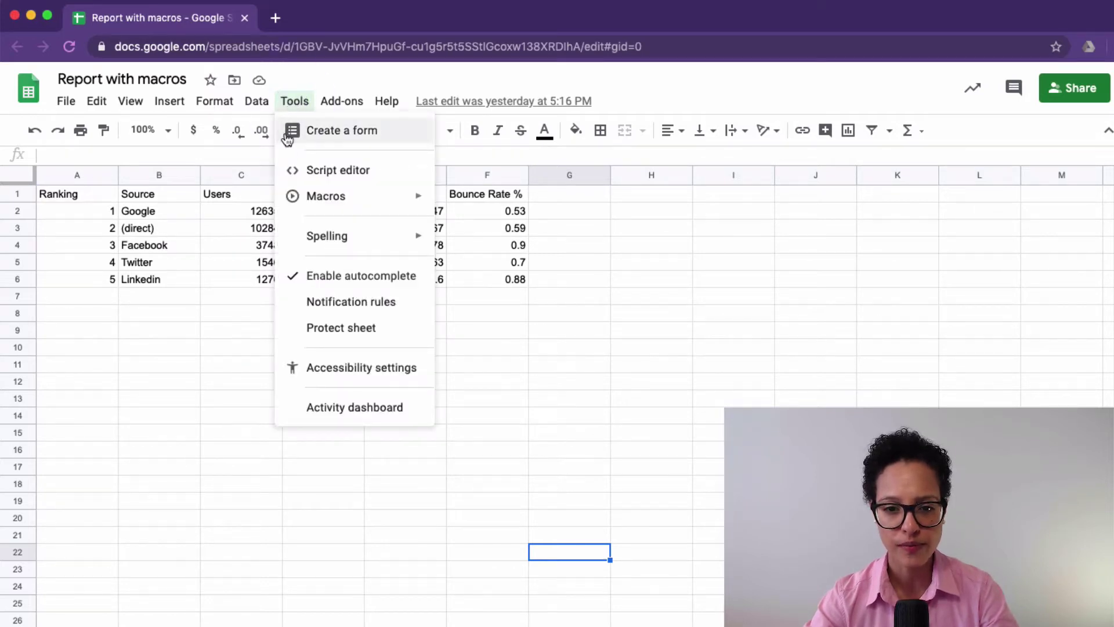
mouse_move(376, 202)
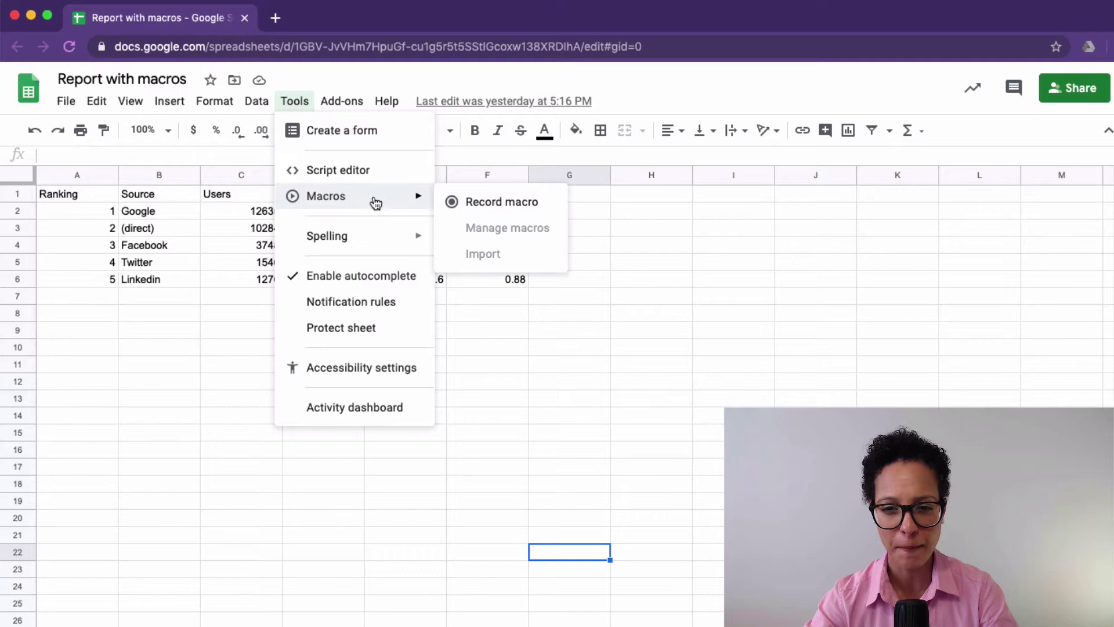
left_click(538, 206)
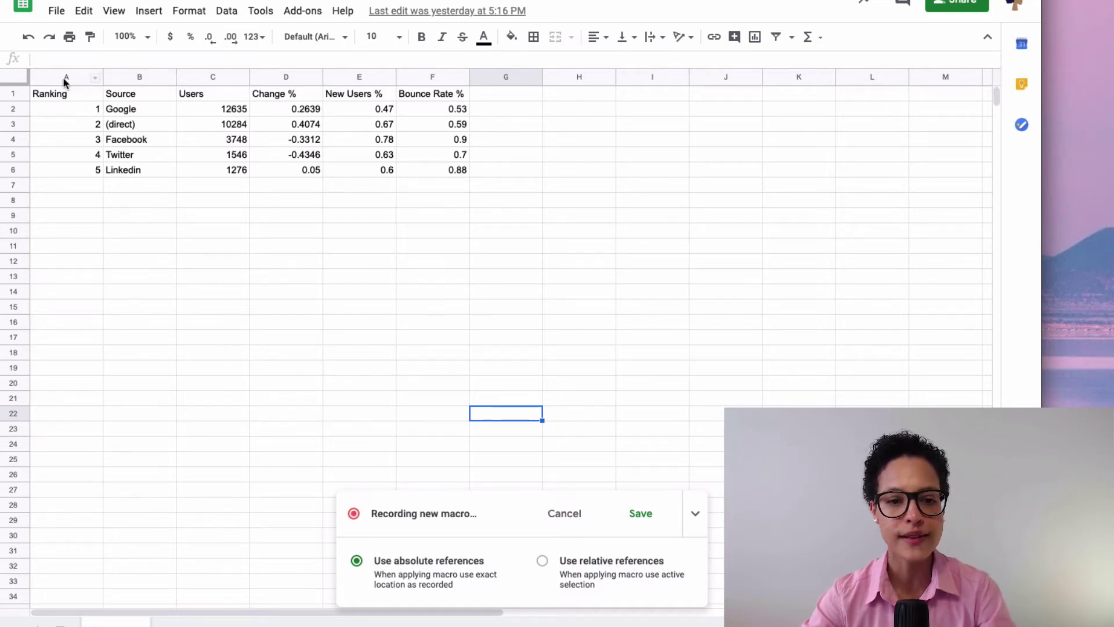
Centre-align the contents of the table's columns A to F
left_click_drag(62, 76, 417, 87)
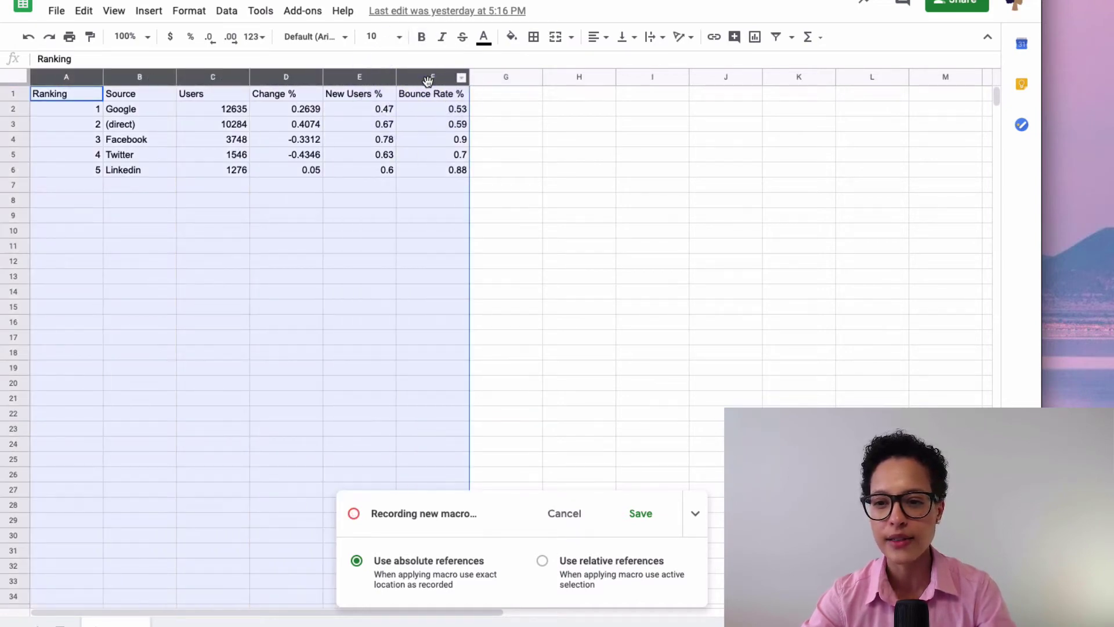
left_click(601, 38)
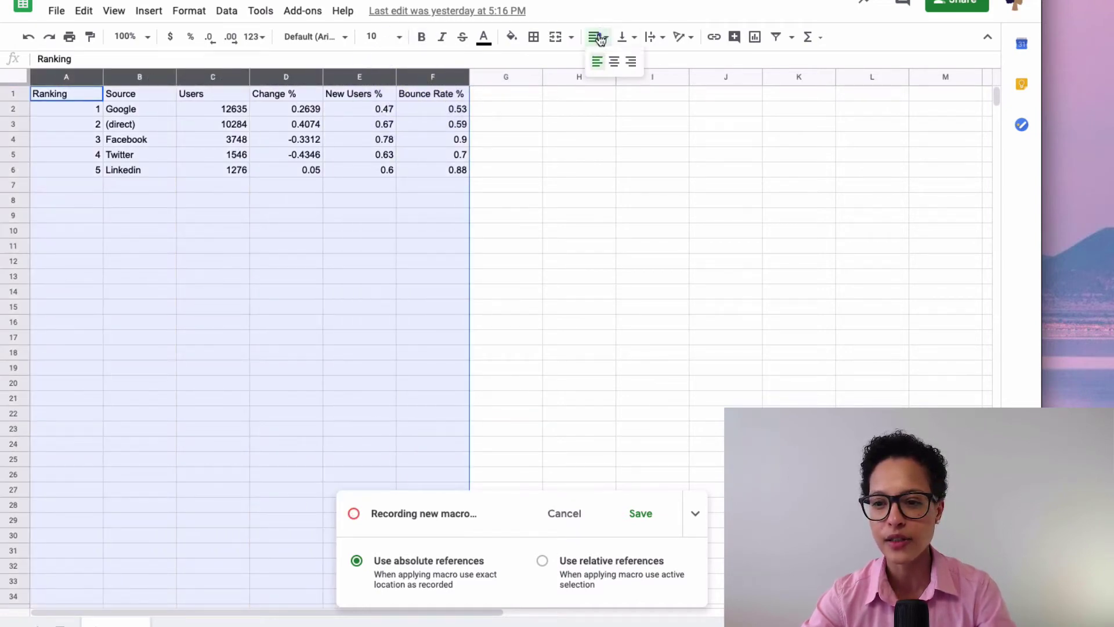
left_click(614, 61)
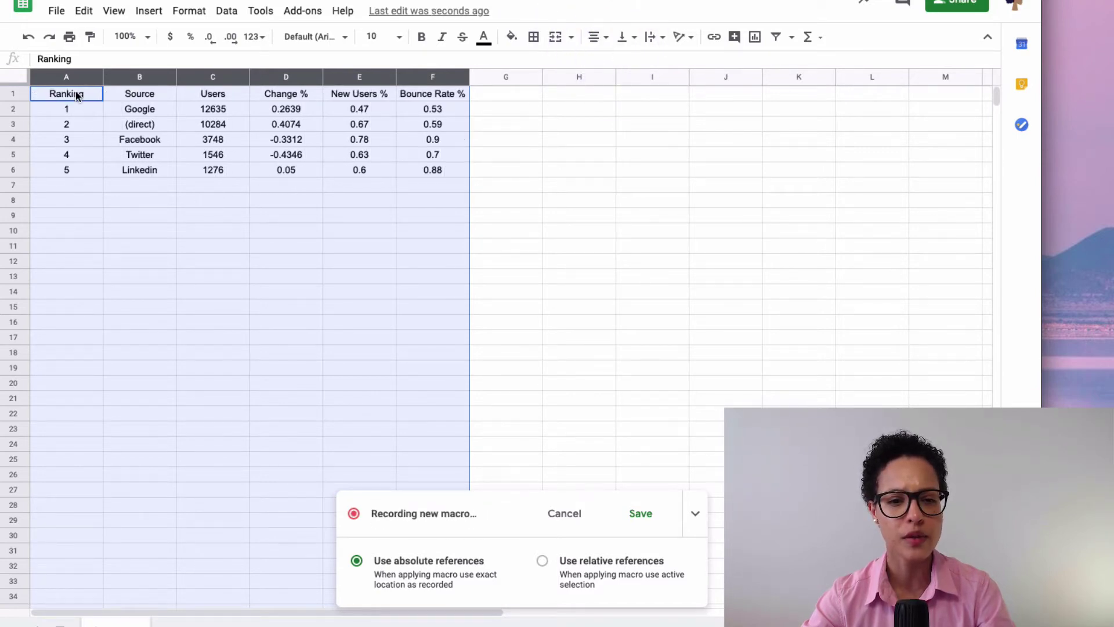
Make header row 1 bold, then give A1:F1 a teal fill and white text
left_click(14, 96)
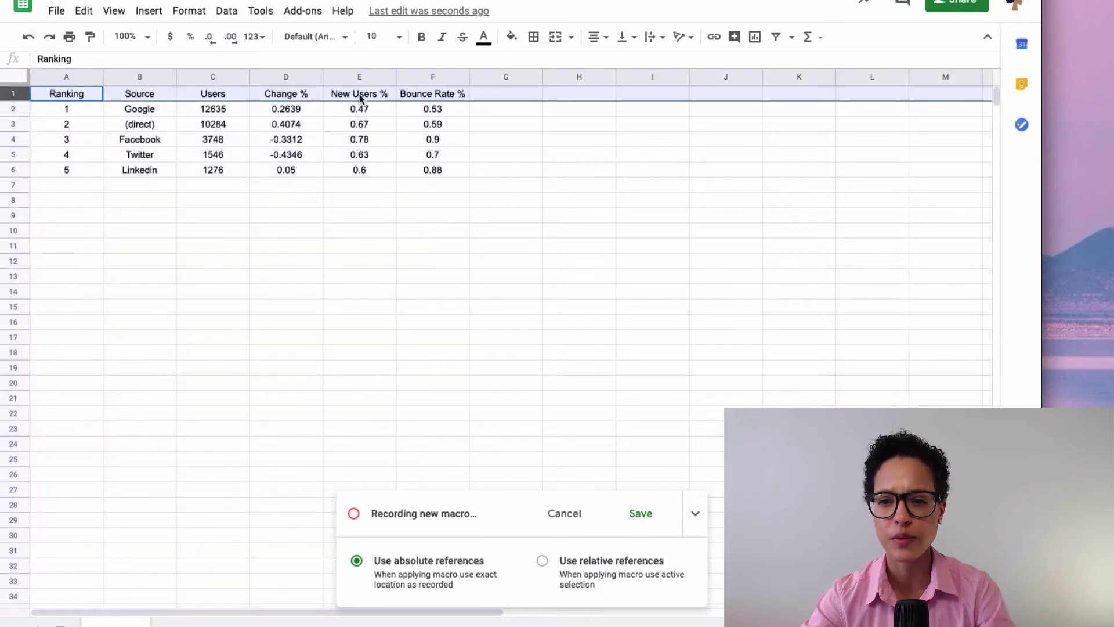
left_click(422, 37)
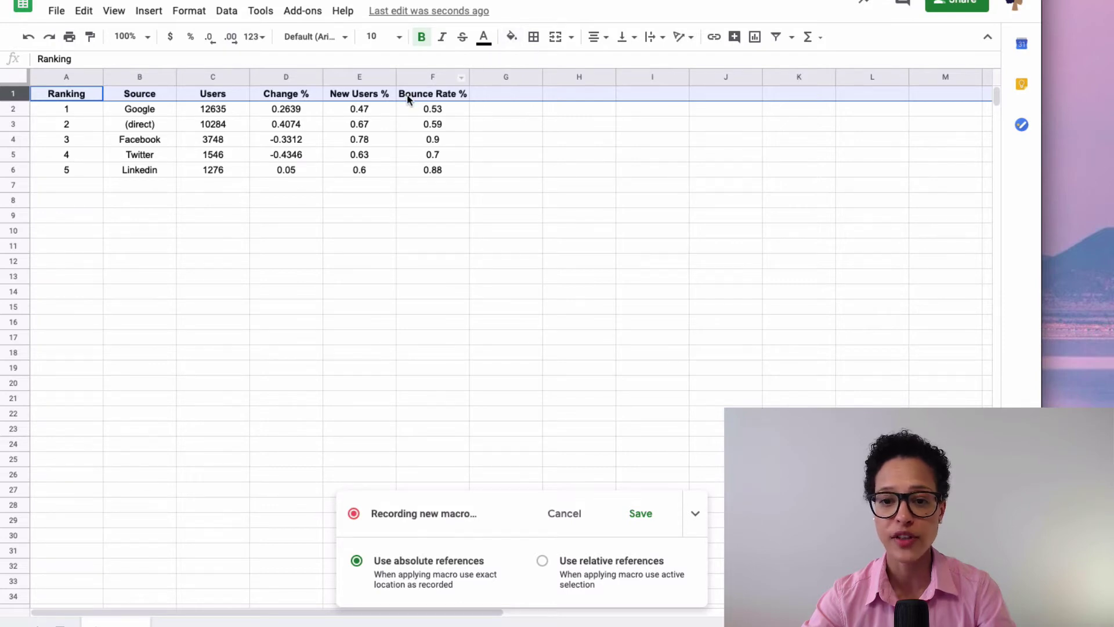
left_click_drag(406, 94, 69, 95)
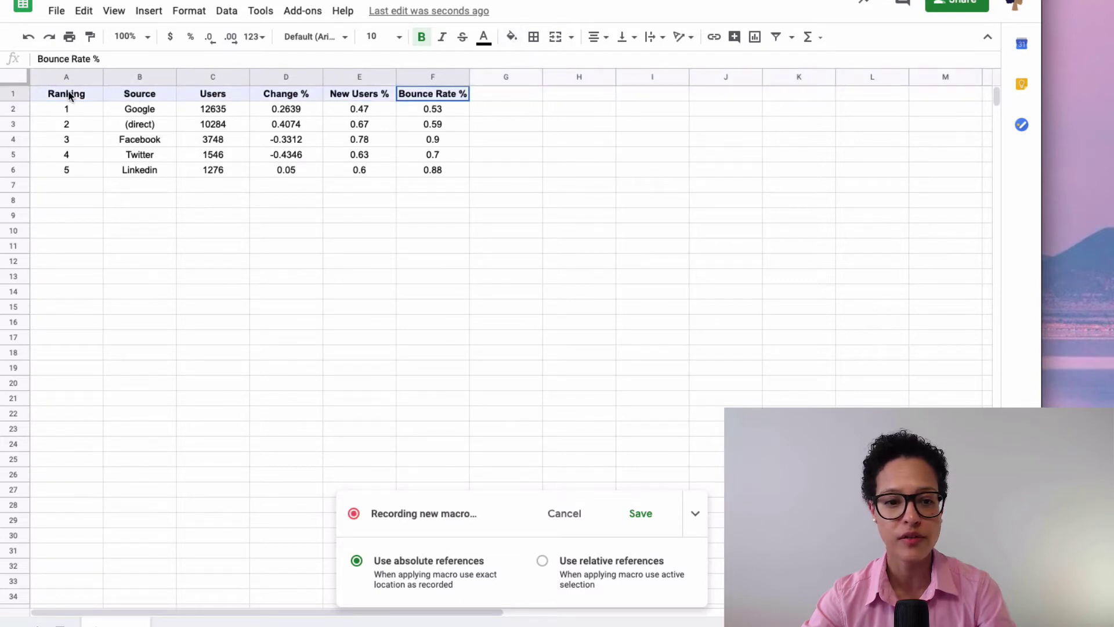
left_click(512, 37)
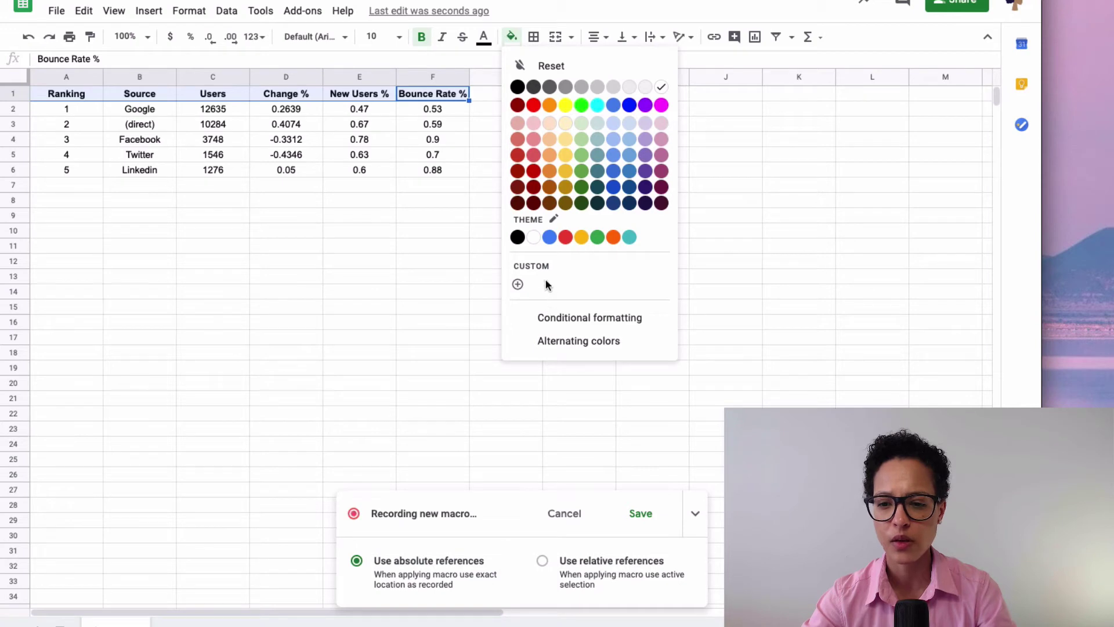
left_click(629, 236)
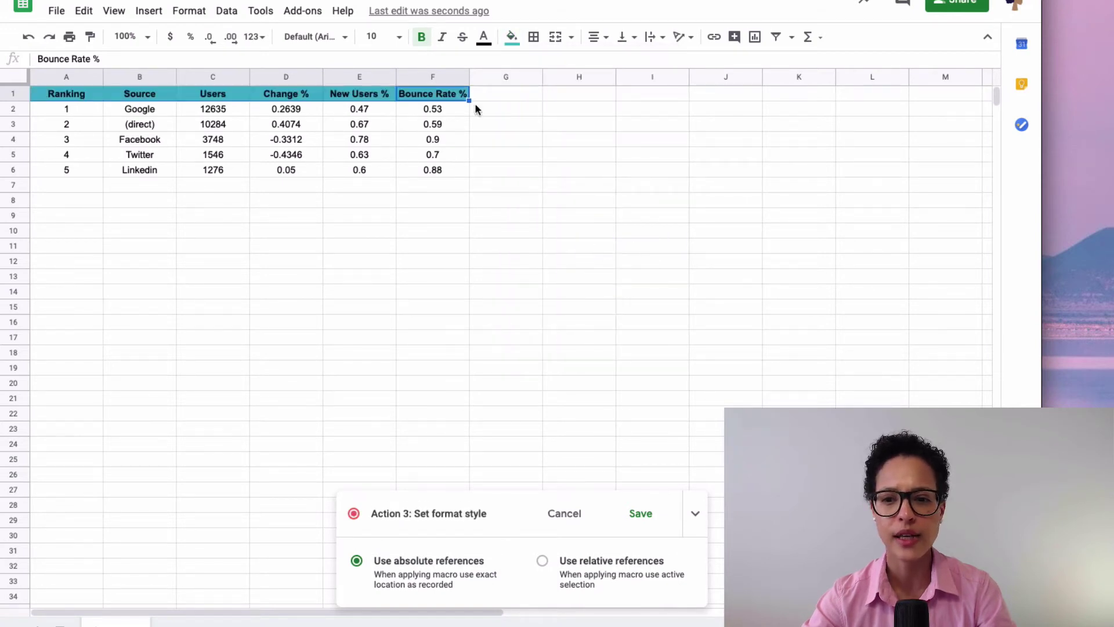
left_click(484, 37)
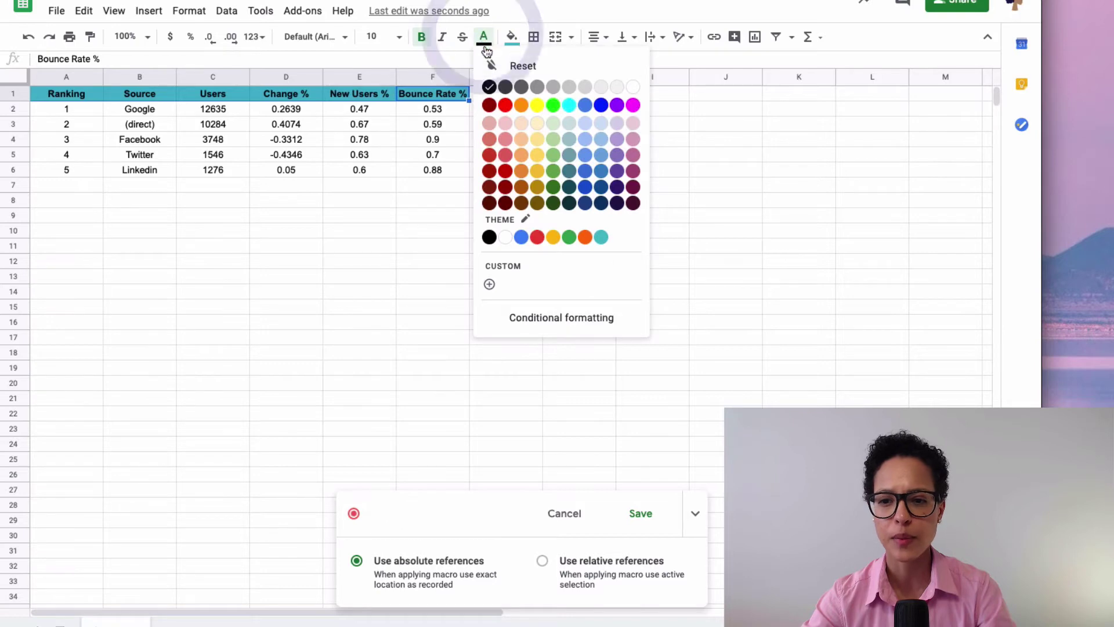
left_click(631, 89)
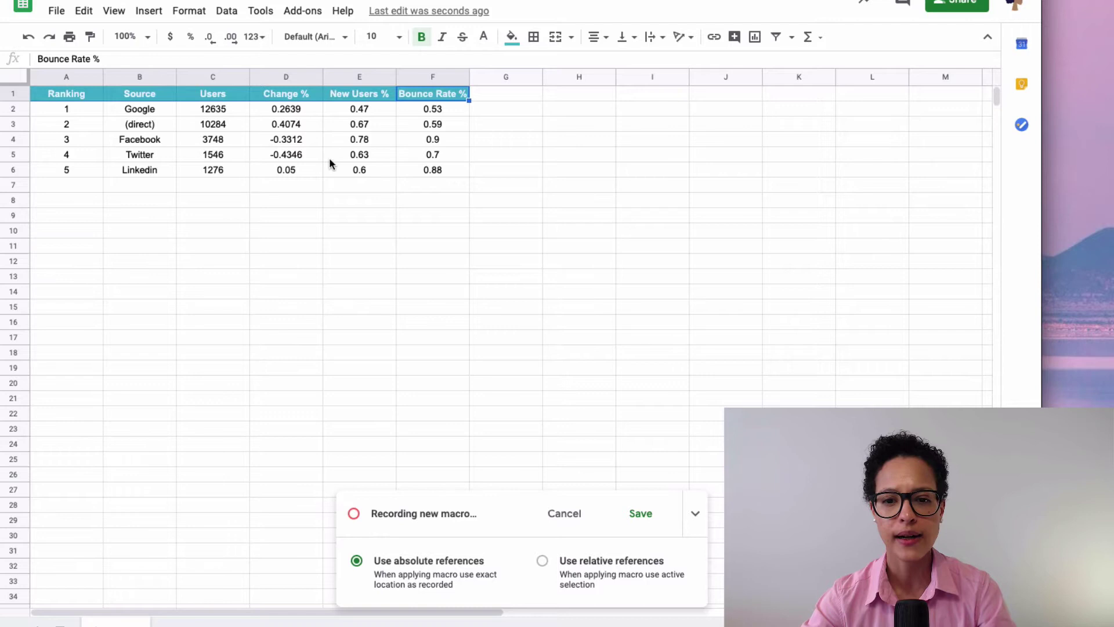
Format D2:F6 (Change %, New Users %, Bounce Rate %) as percentages
left_click(288, 110)
left_click_drag(349, 124, 420, 169)
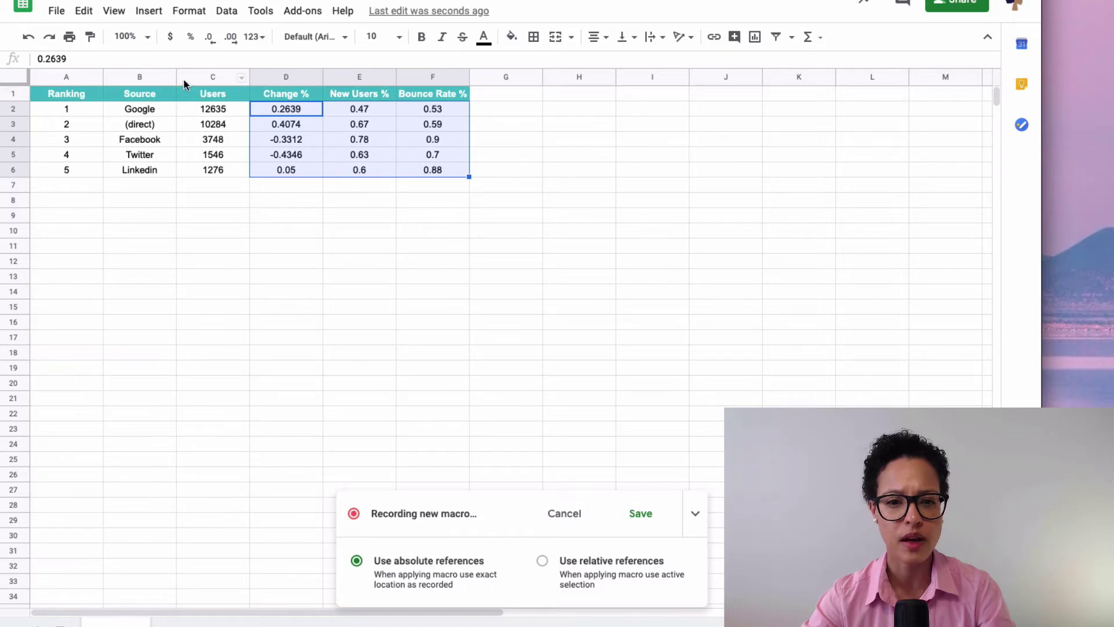
left_click(190, 36)
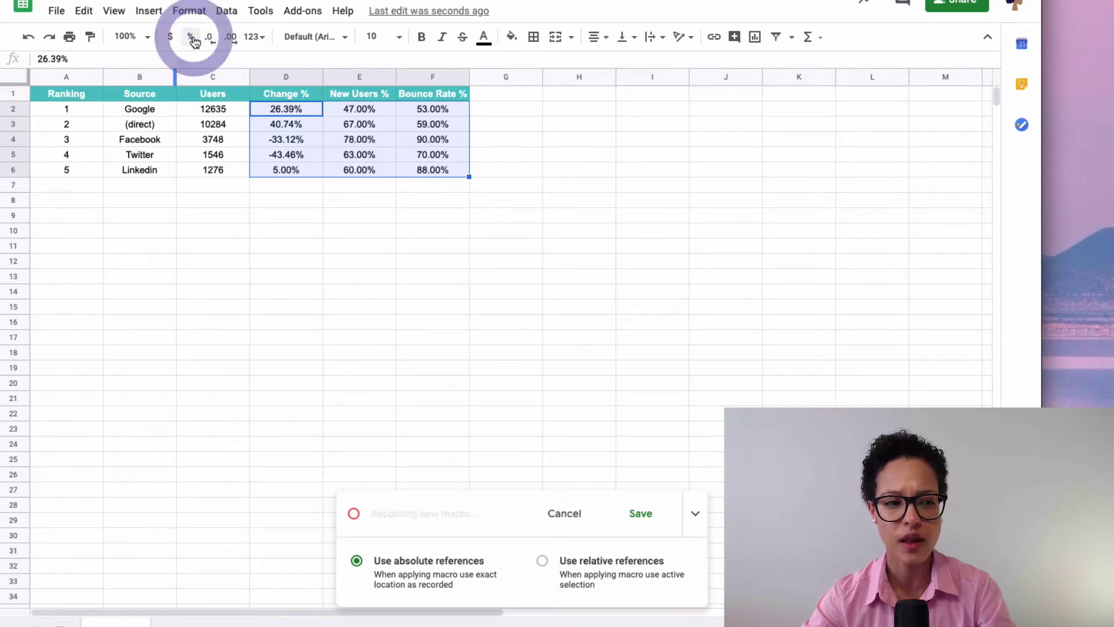
left_click(326, 131)
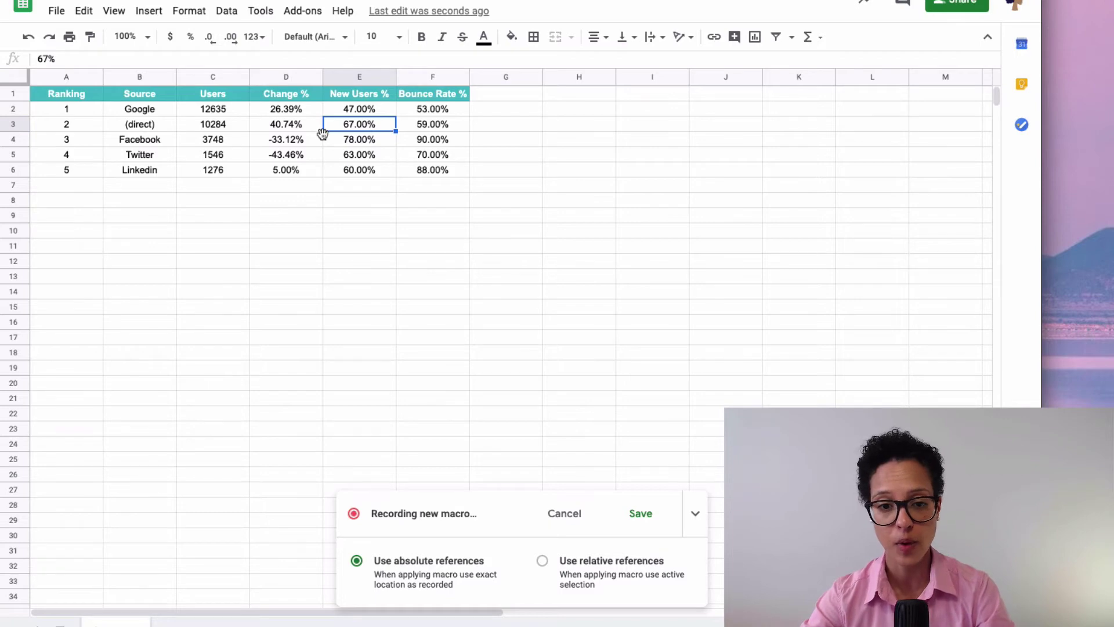
Save the recording as the macro 'Report formatting' with shortcut number 1
left_click(641, 514)
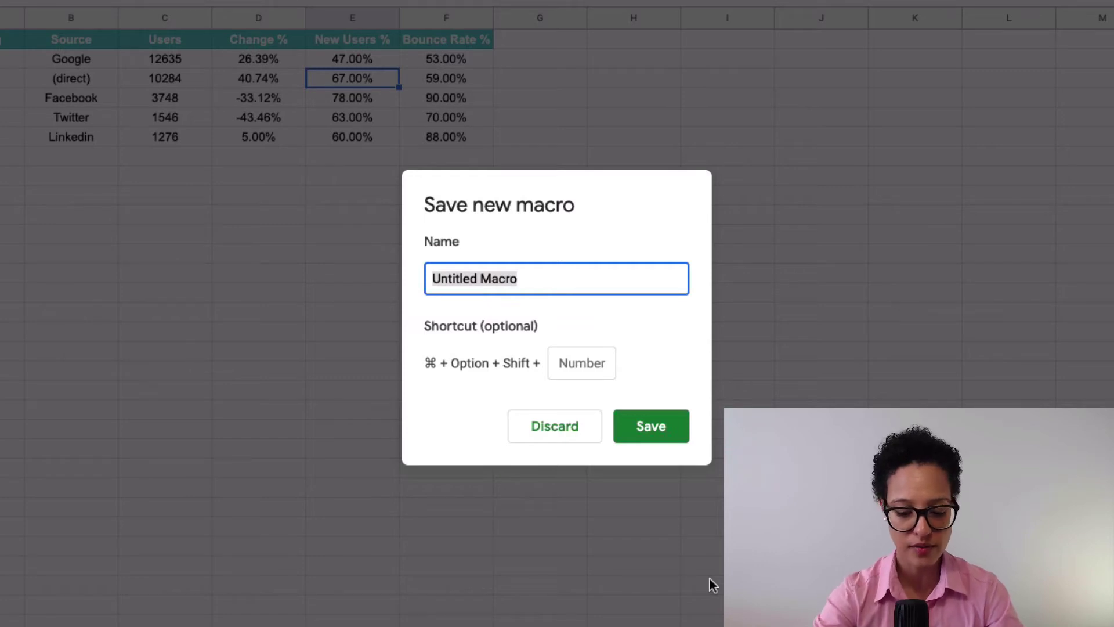
type("Repor")
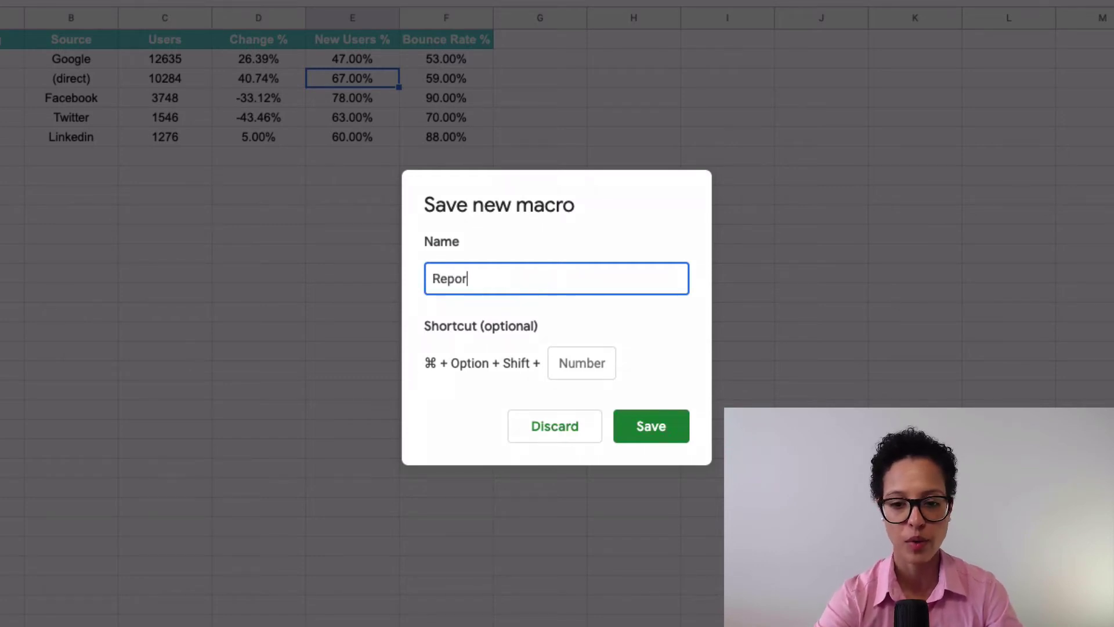
type("t formatting")
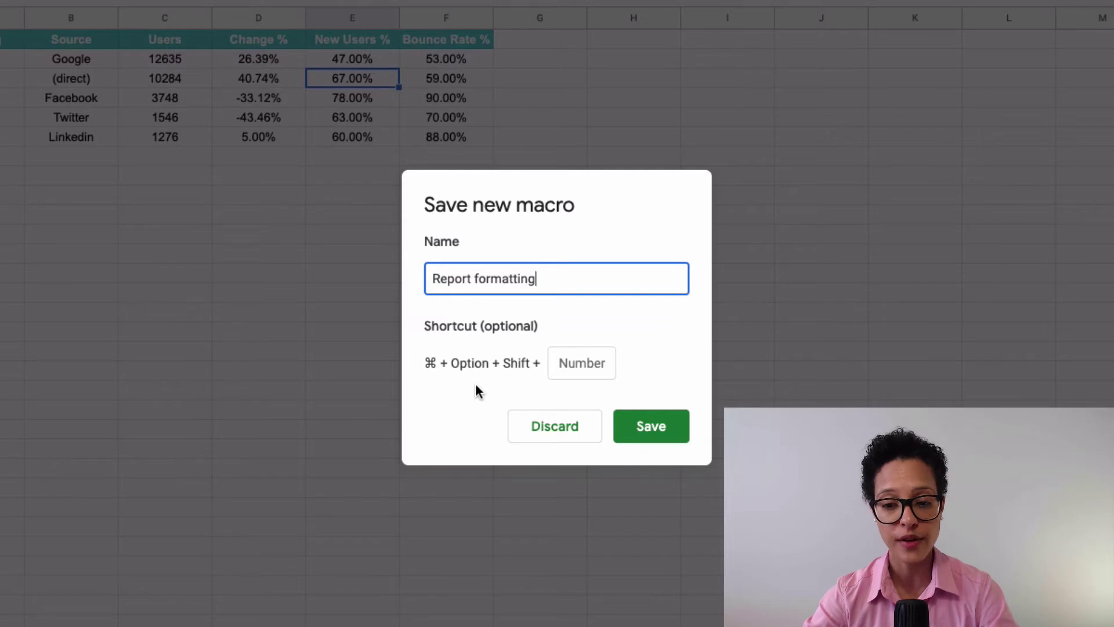
left_click(572, 363)
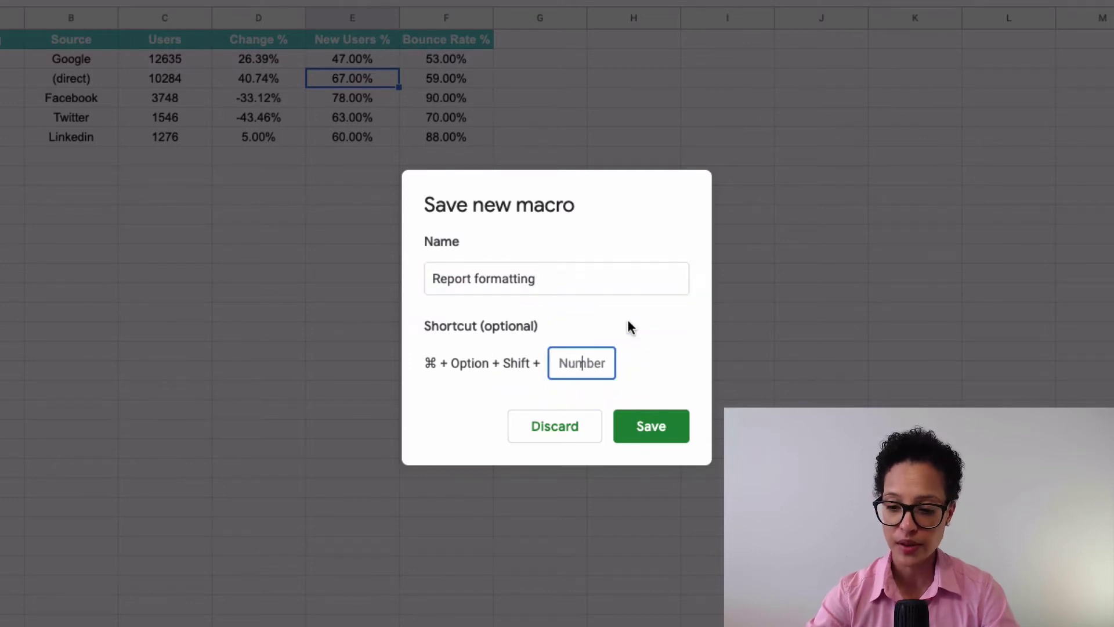
type("1")
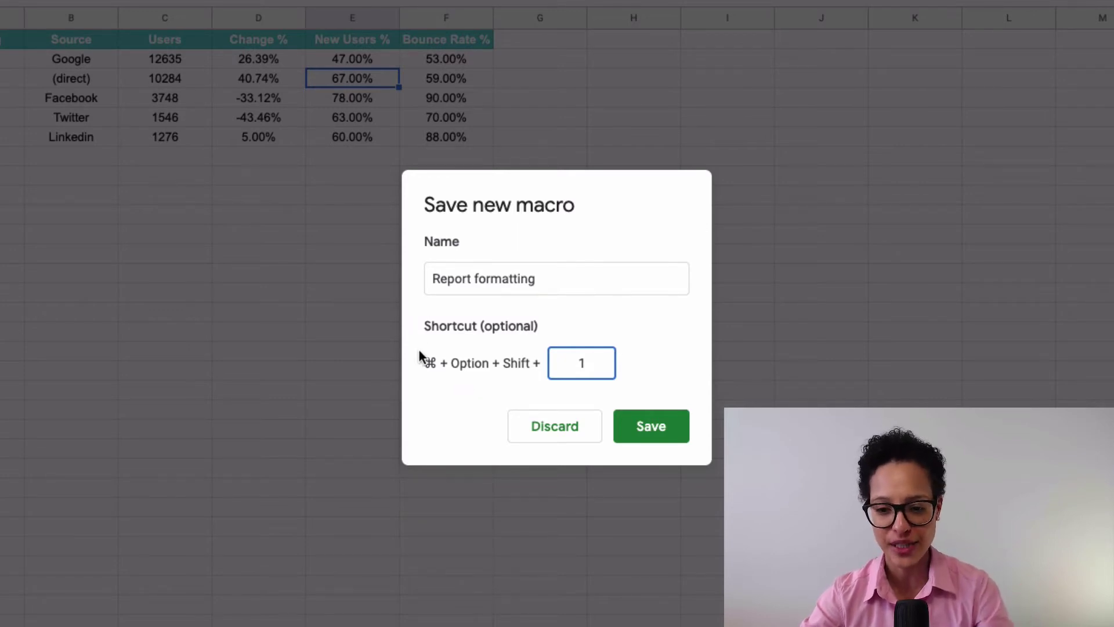
left_click(652, 428)
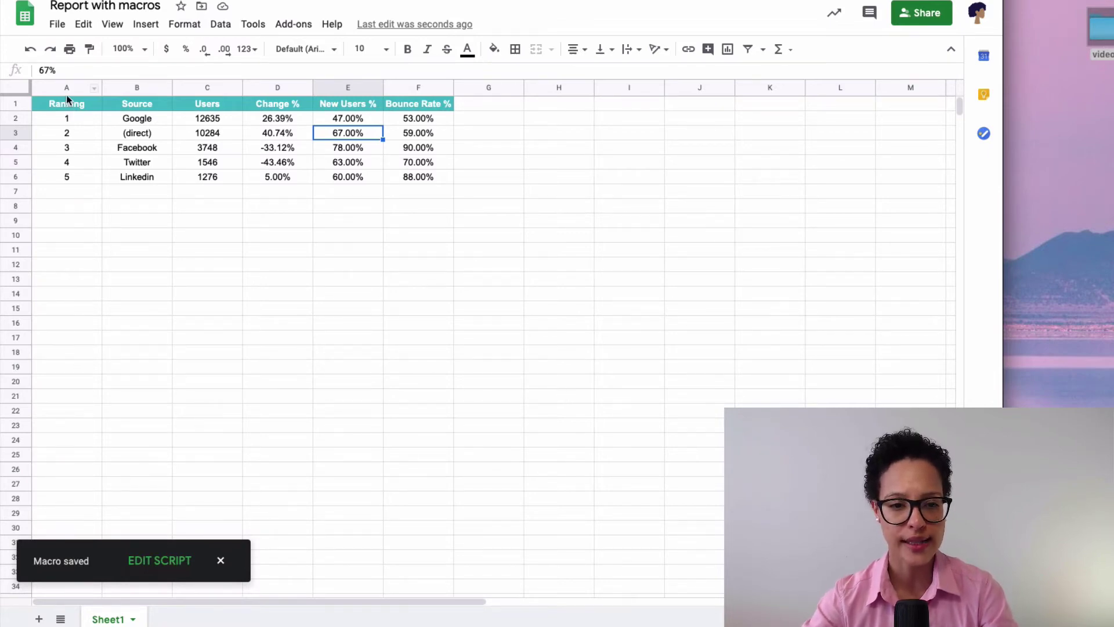
Paste A1:F6 as values only onto a new Sheet2, then bring up the Tools > Macros list
left_click_drag(67, 102, 419, 179)
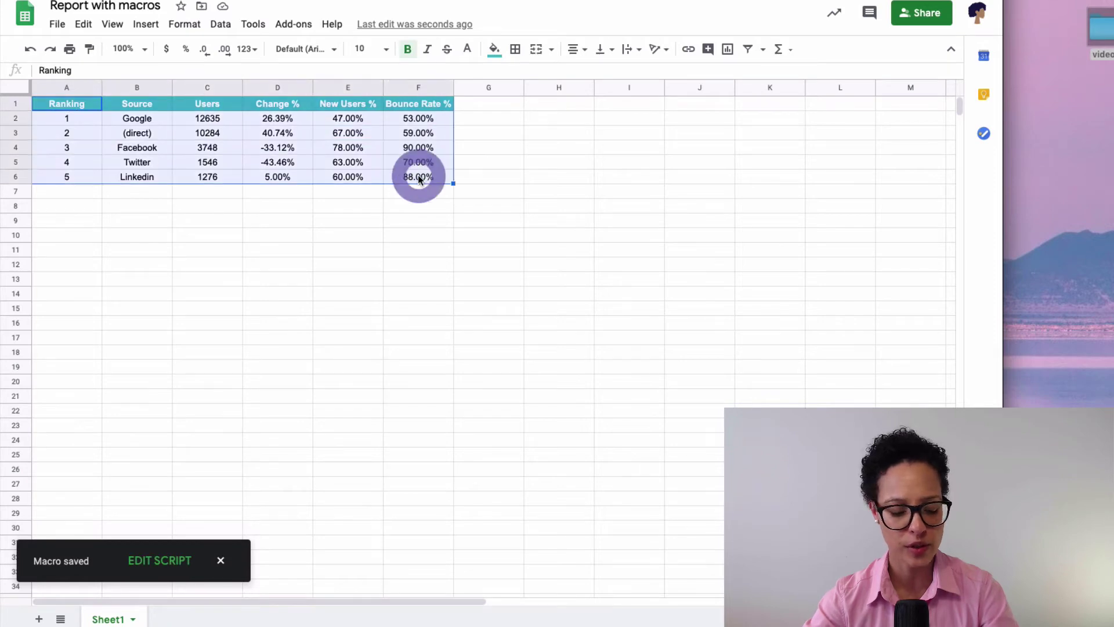
key("ctrl+c")
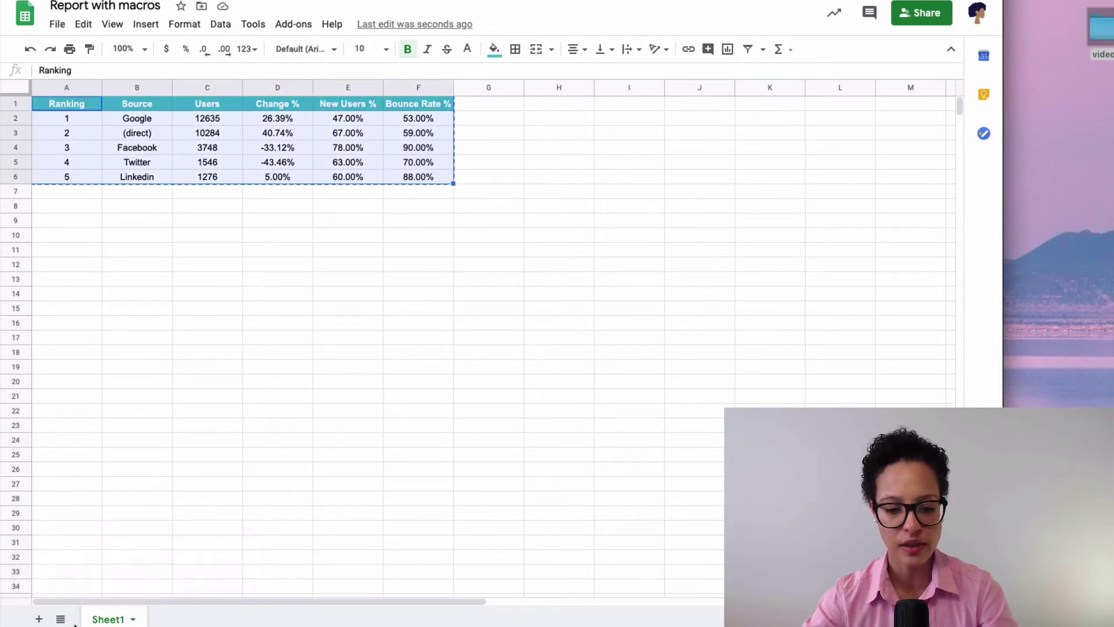
left_click(39, 620)
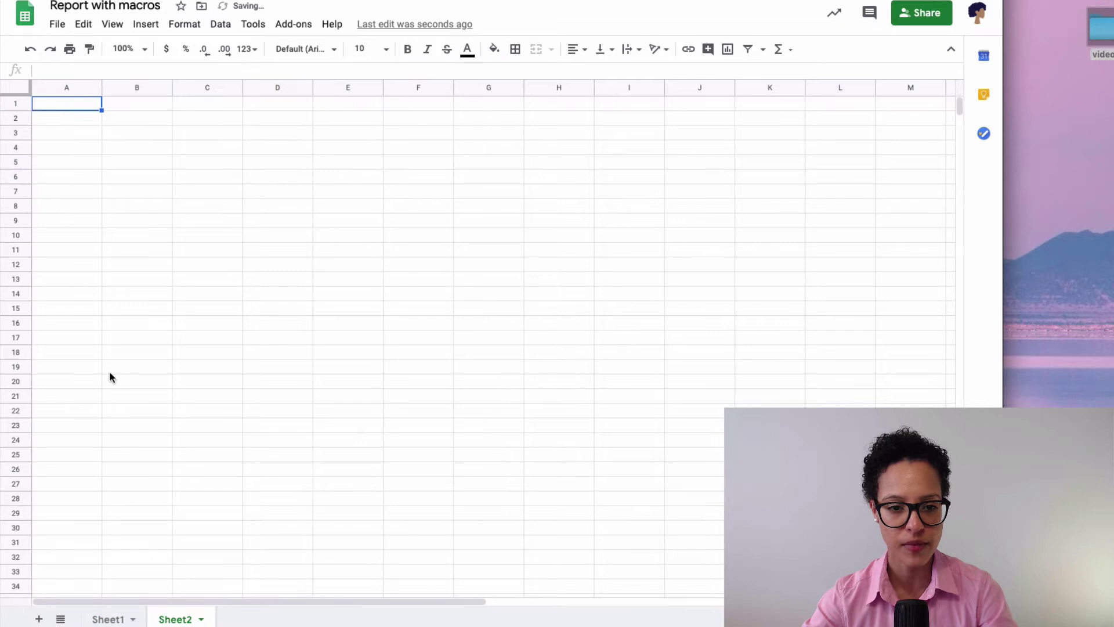
key("ctrl+v")
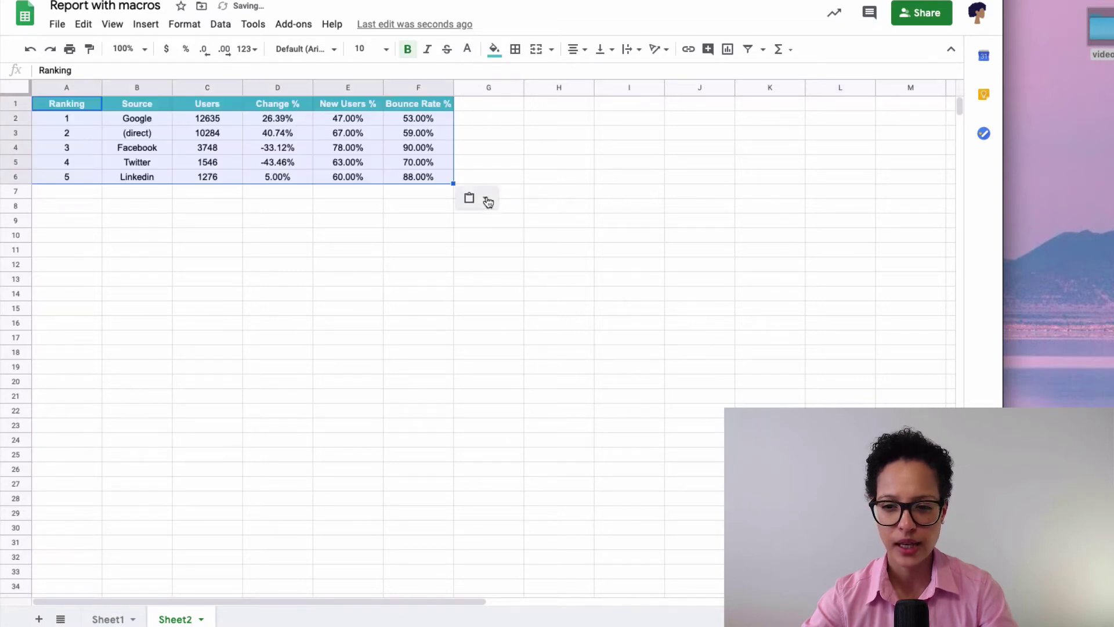
left_click(476, 198)
left_click(507, 228)
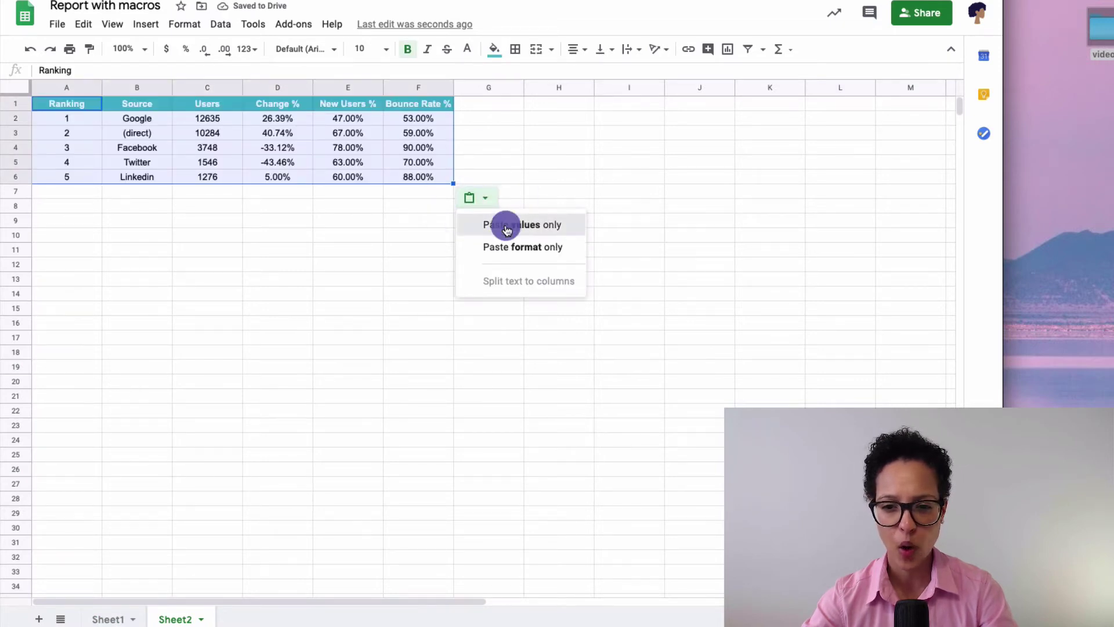
left_click(259, 240)
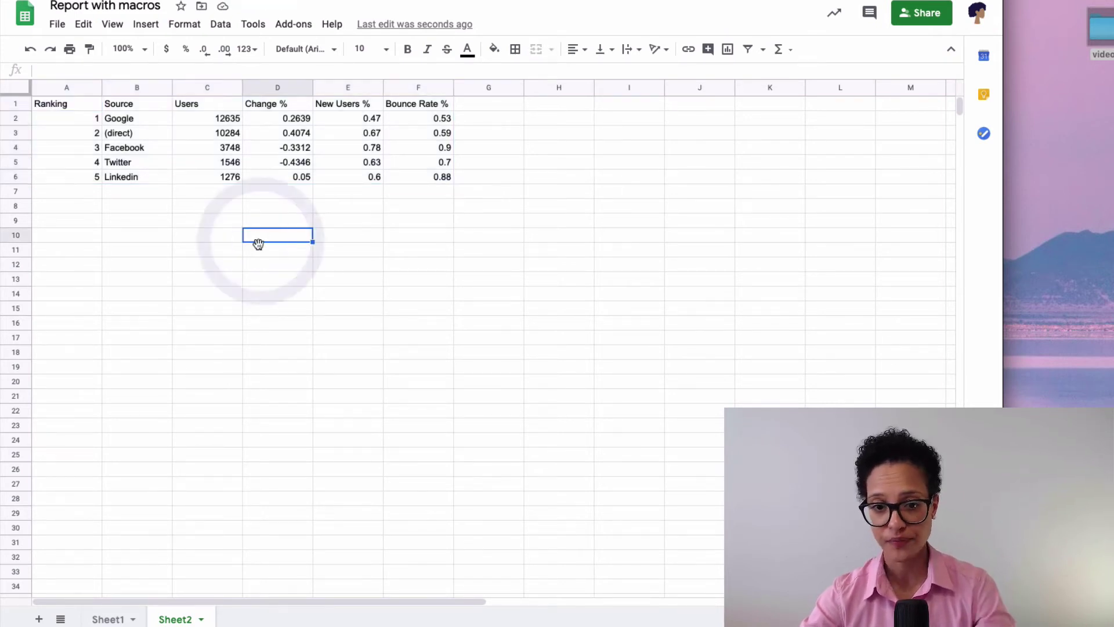
left_click(253, 25)
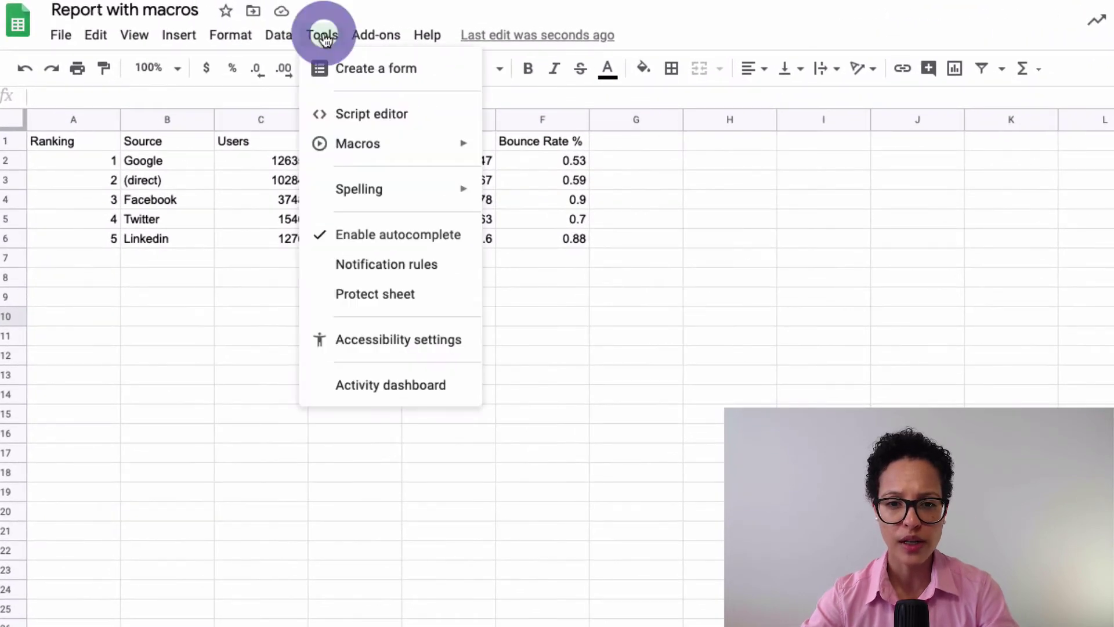
mouse_move(372, 149)
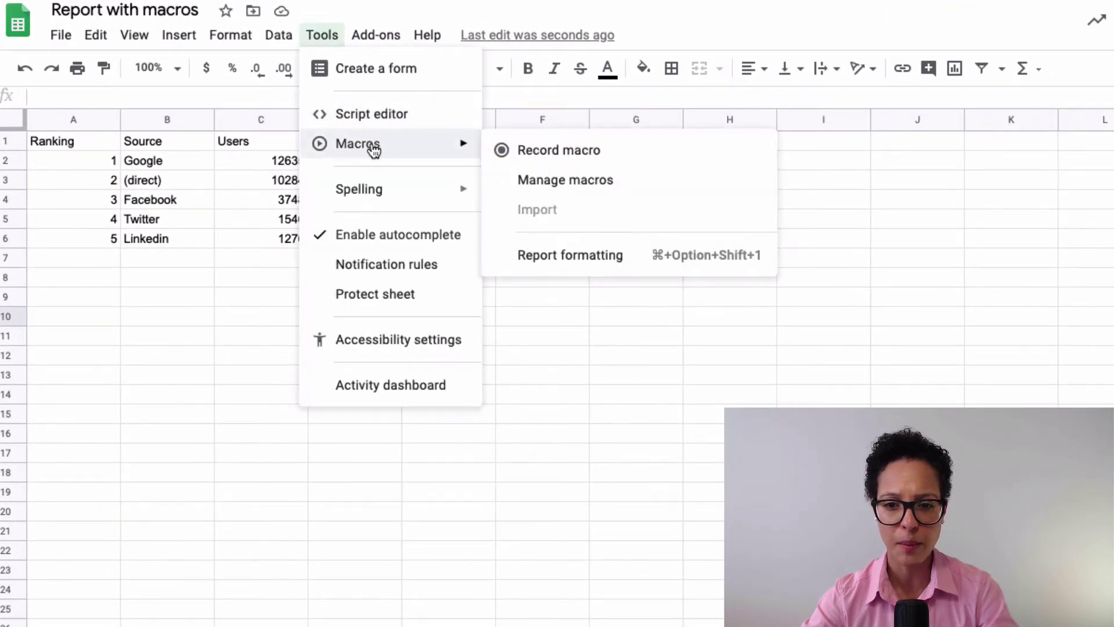
Authorize the macro script with the account, allowing it to manage spreadsheets
left_click(596, 259)
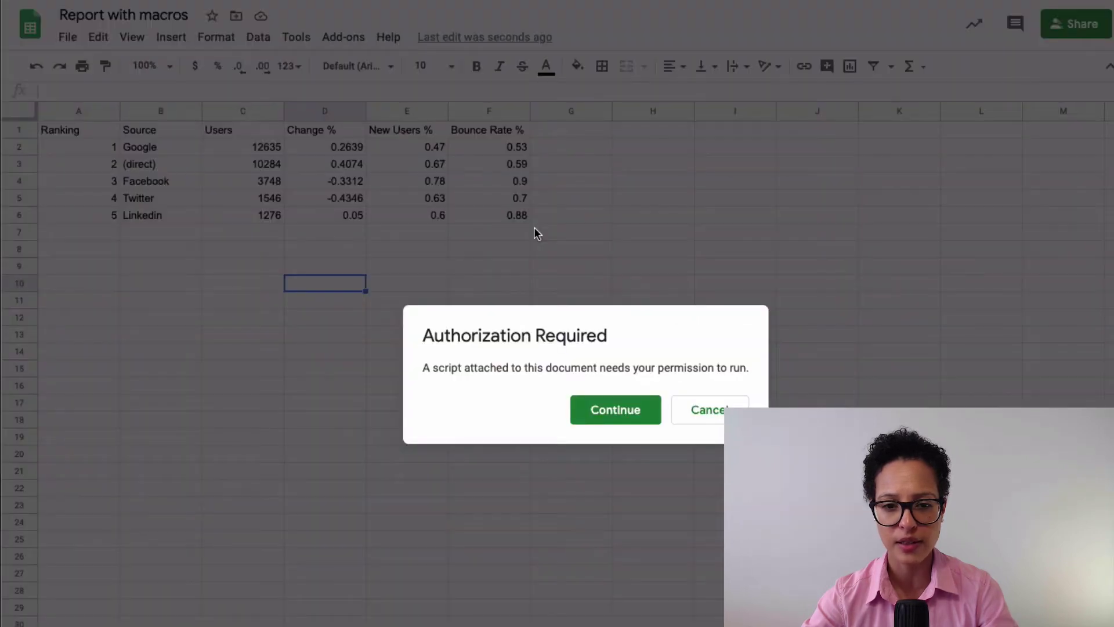
left_click(601, 410)
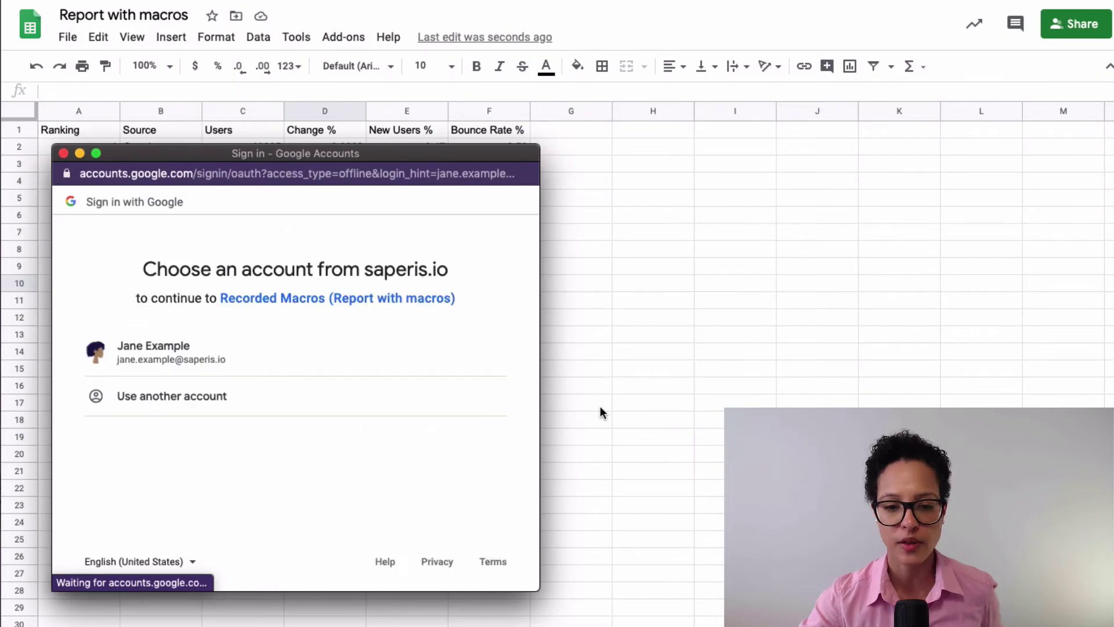
left_click(224, 355)
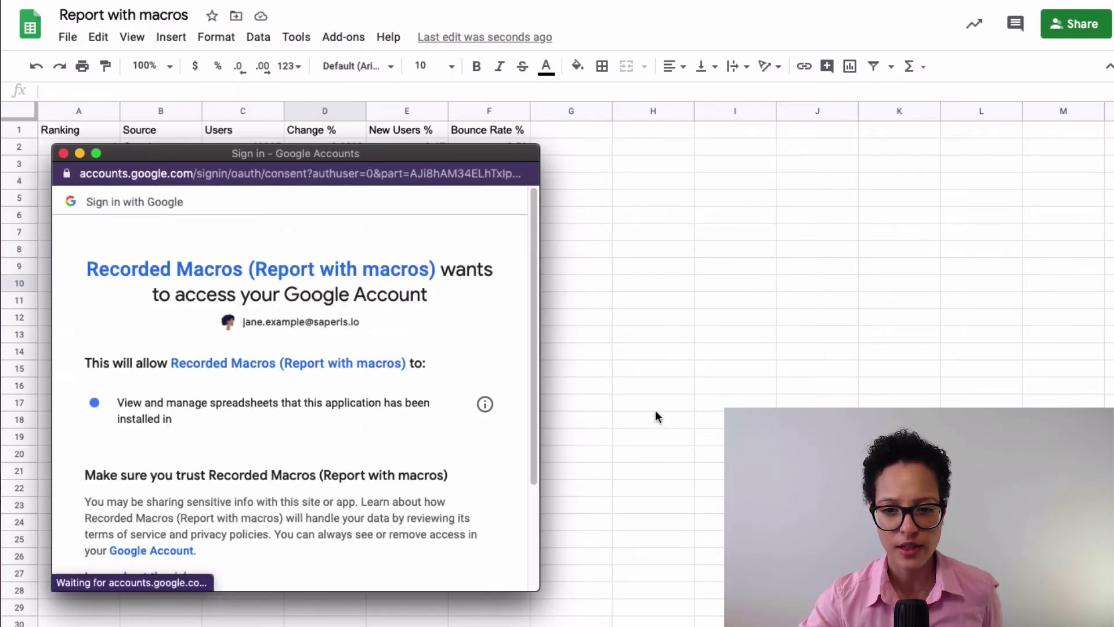
scroll(457, 410, "down", 3)
left_click(464, 484)
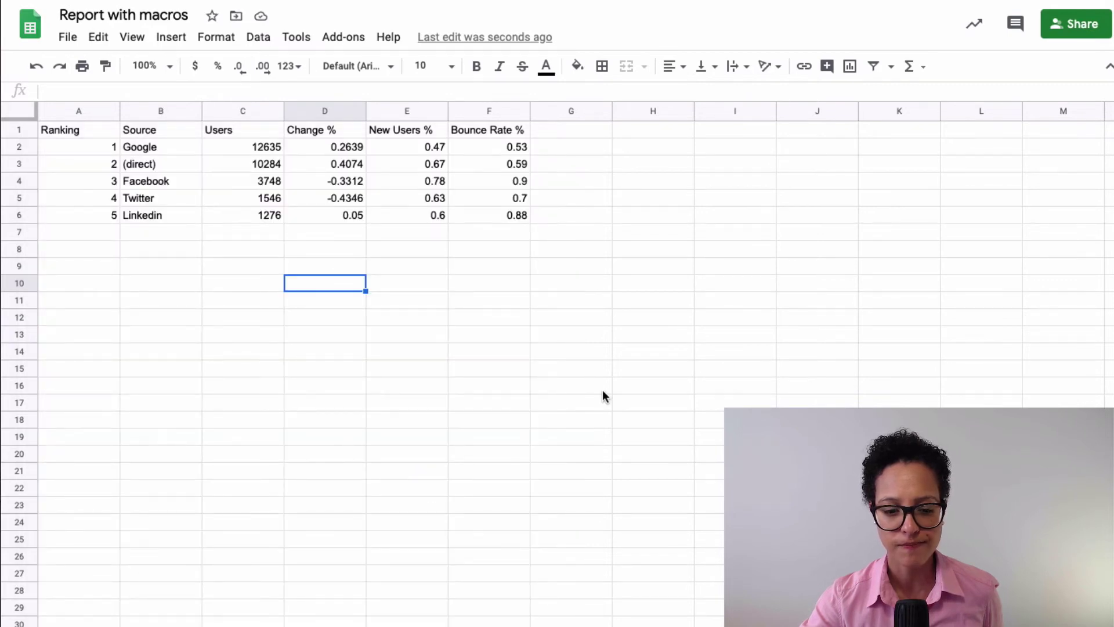
Run the Report formatting macro on Sheet2's copied table
left_click(296, 38)
mouse_move(337, 135)
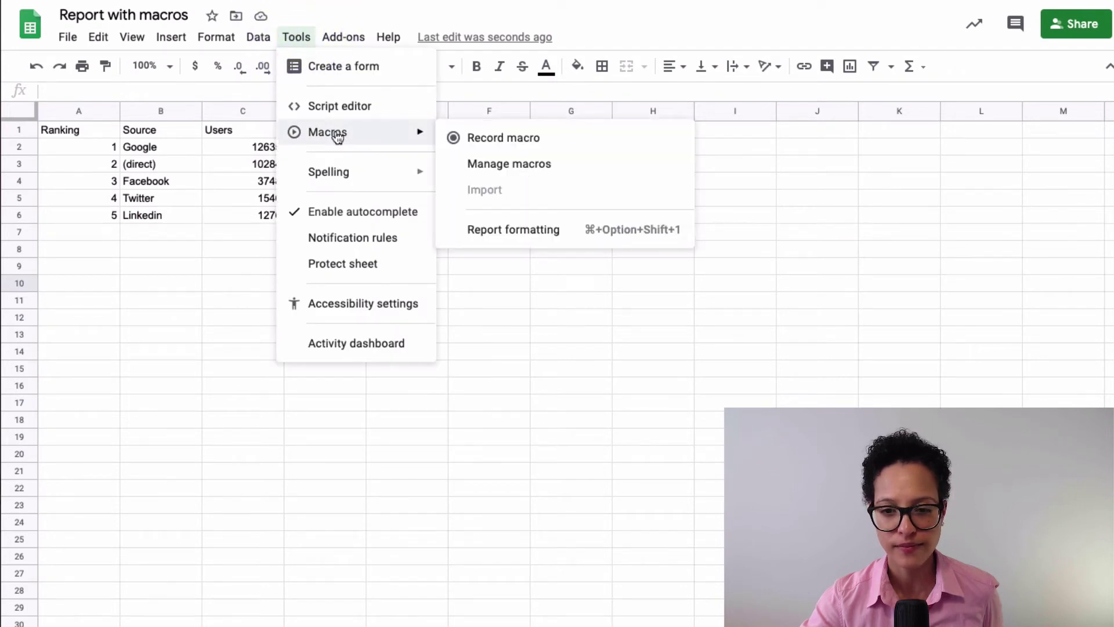
left_click(540, 231)
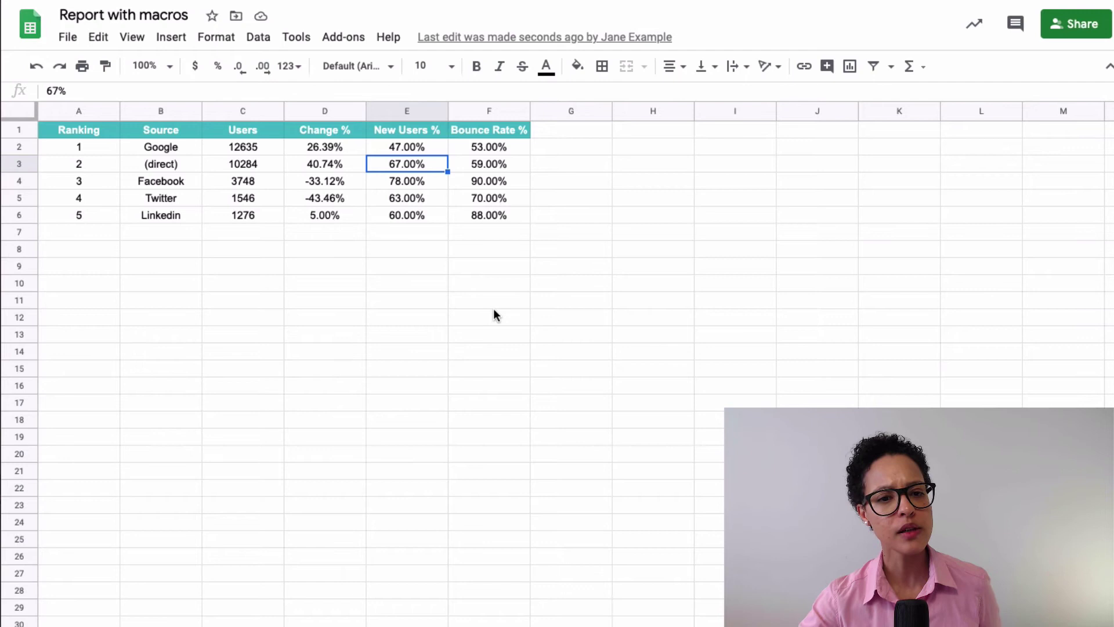
Open Report formatting's script from Manage macros via Edit script
left_click(264, 129)
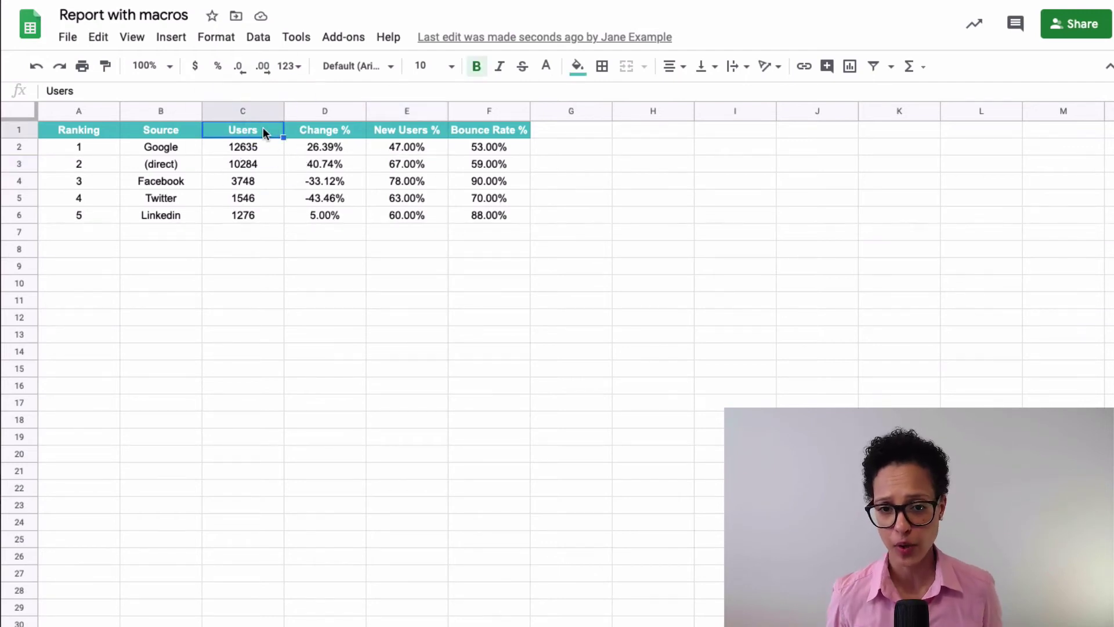
left_click(298, 36)
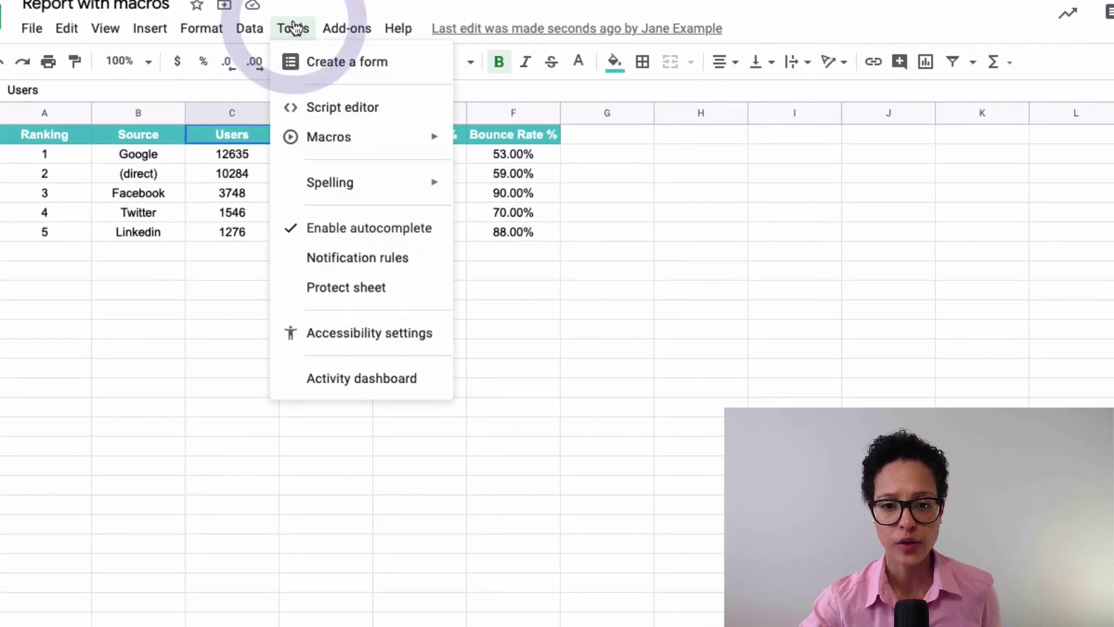
mouse_move(389, 141)
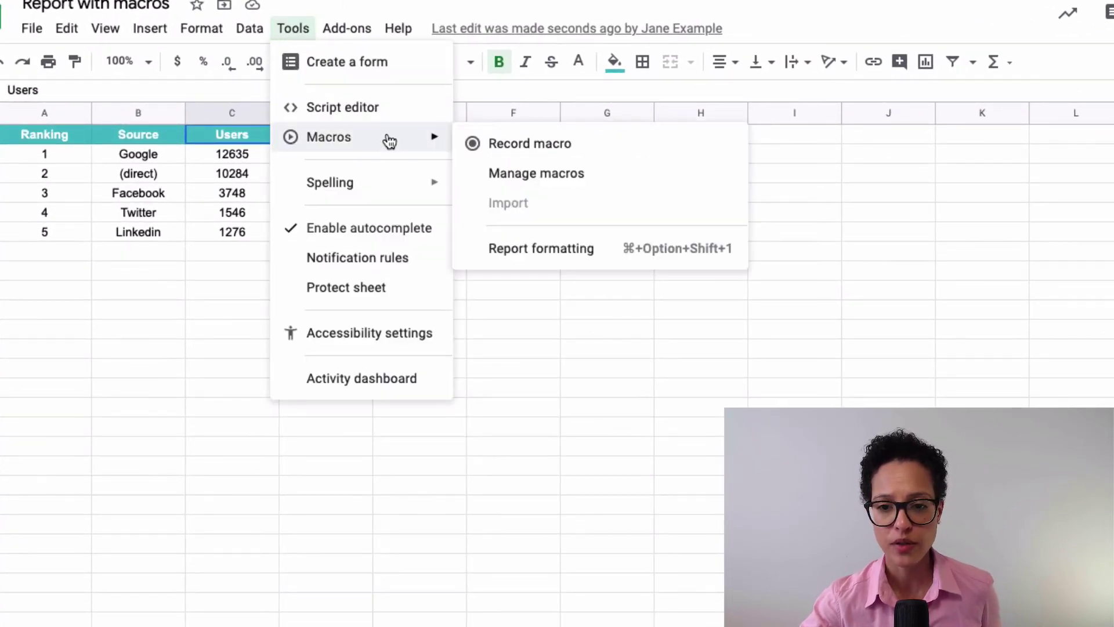
left_click(611, 174)
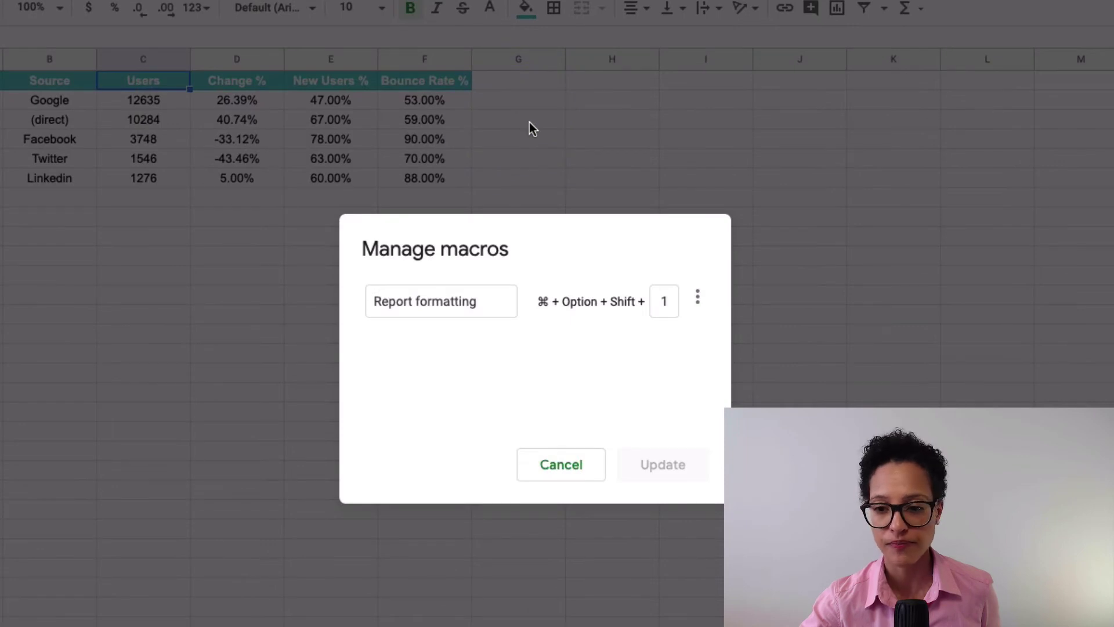
left_click(698, 299)
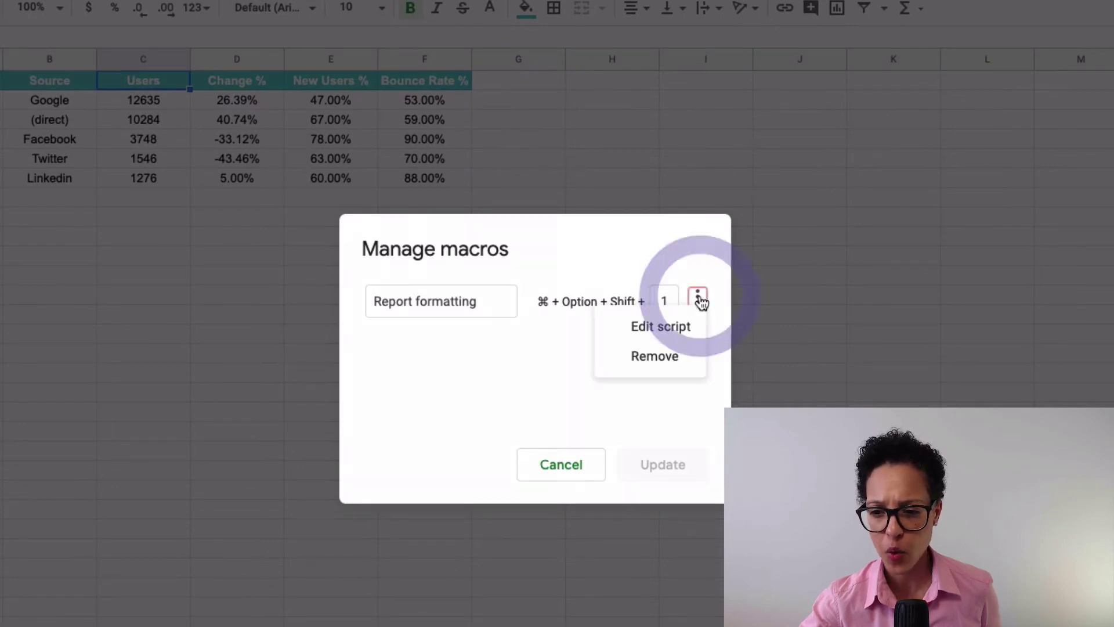
left_click(648, 339)
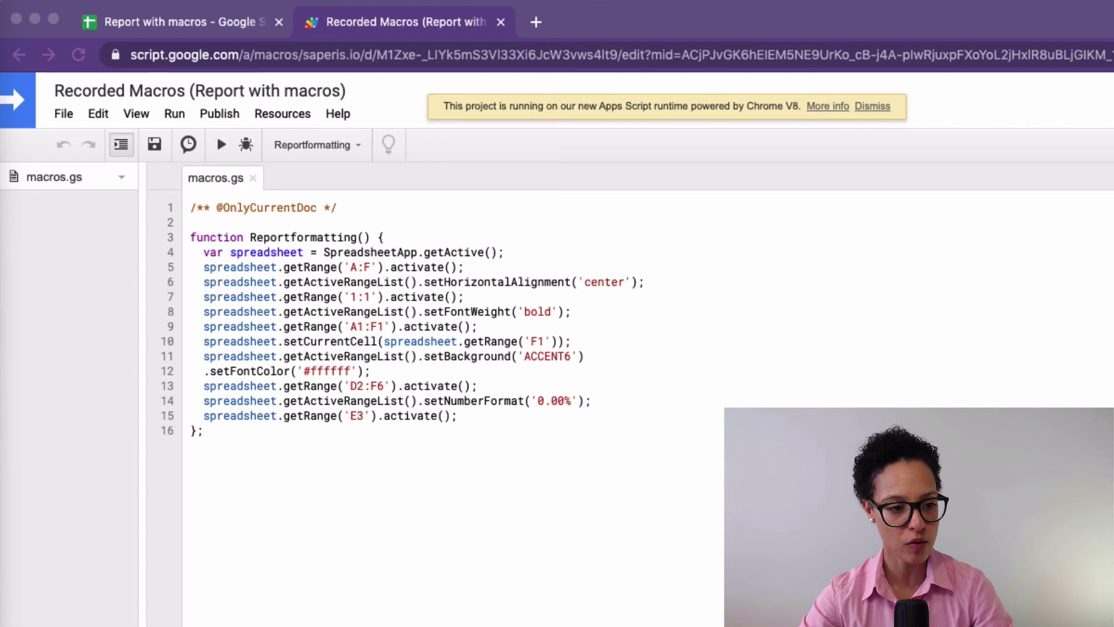
Replace ACCENT6 with '#48E5C2' on line 11 of macros.gs and save the file
left_click(734, 331)
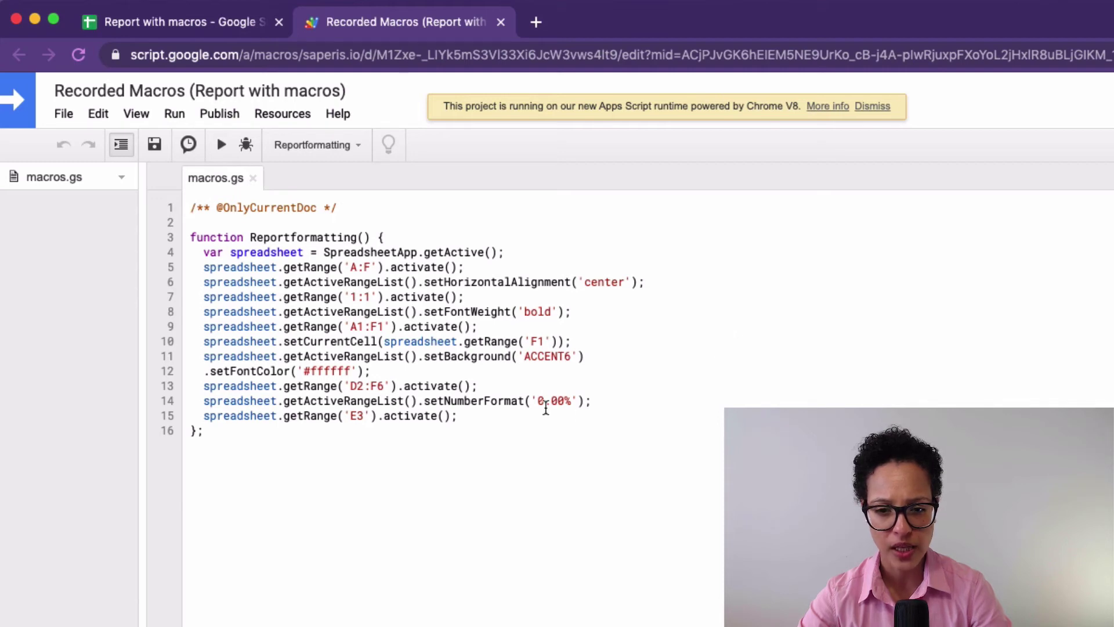
left_click_drag(524, 356, 571, 361)
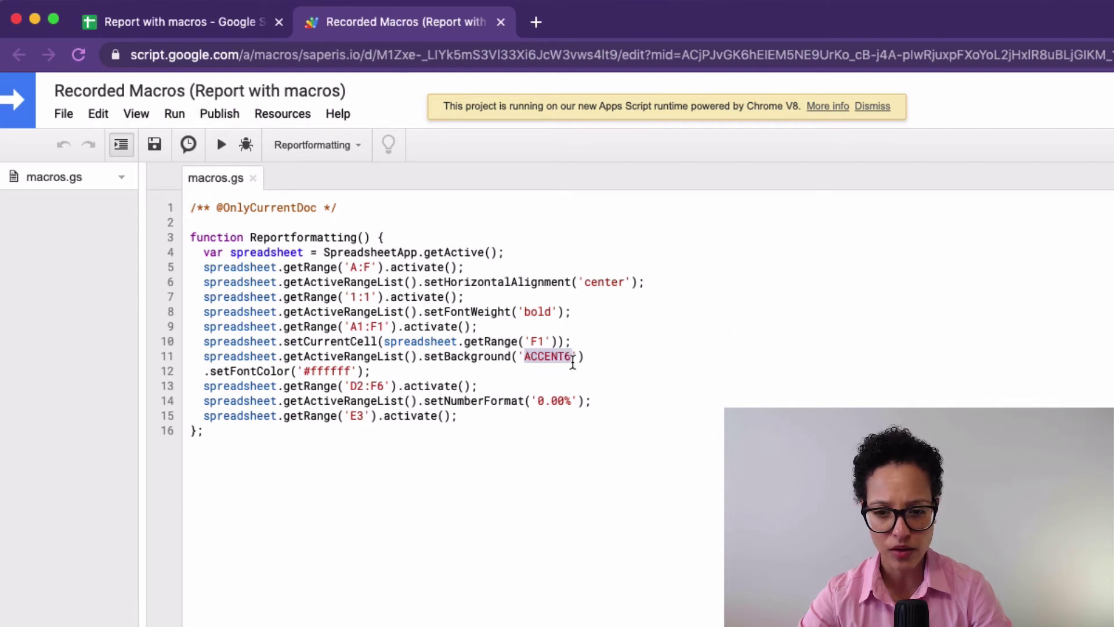
type("#48E5C2")
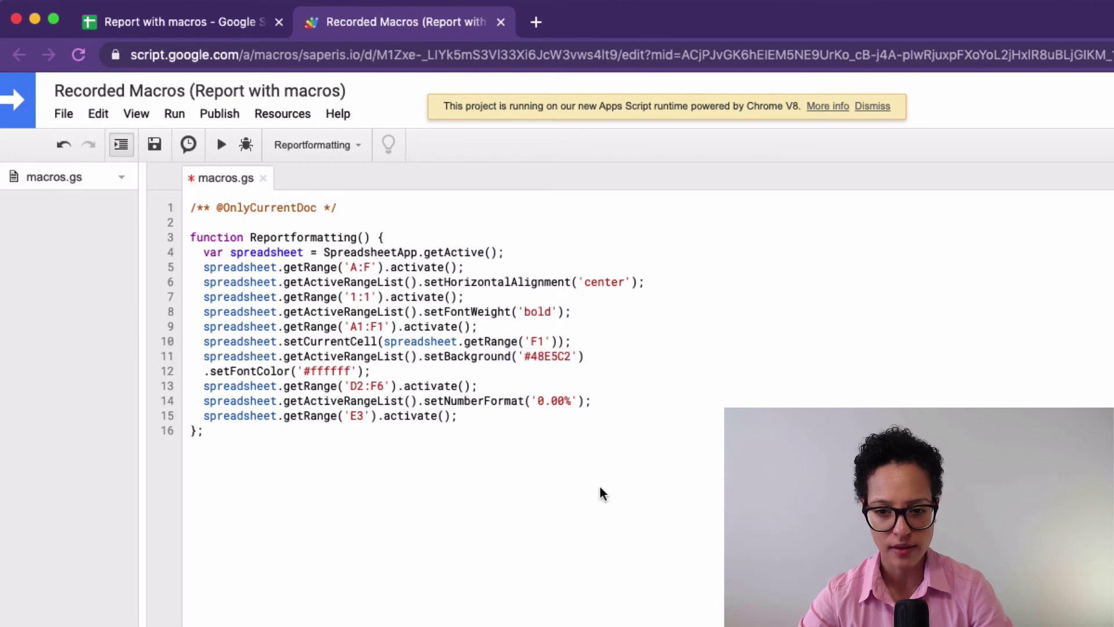
left_click(155, 148)
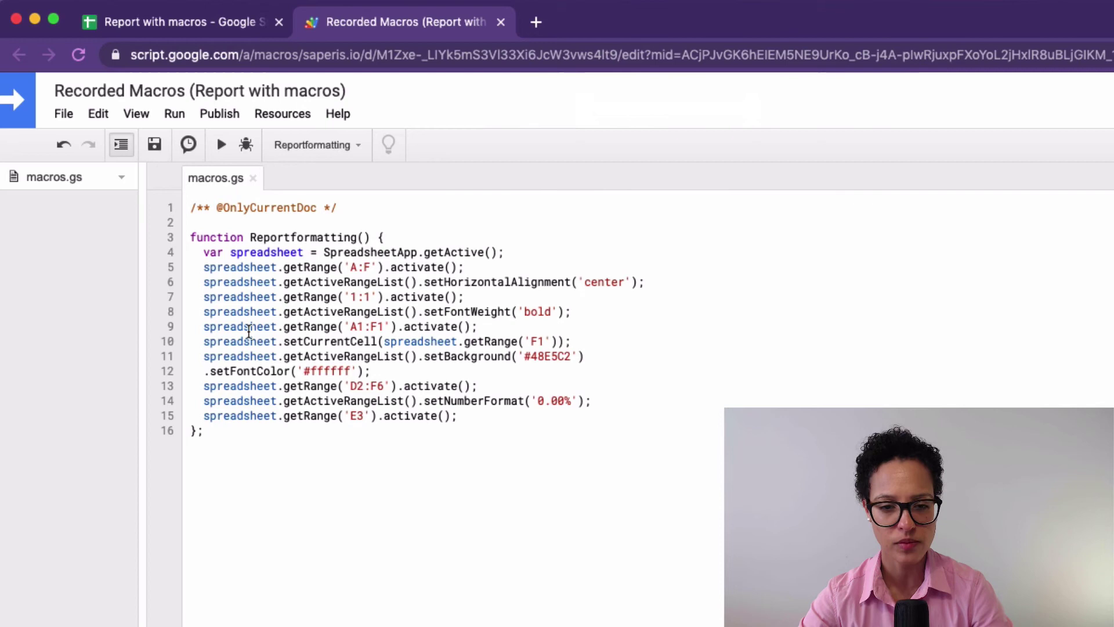
Close Manage macros and paste A1:F6 as values only onto a new Sheet3
left_click(148, 25)
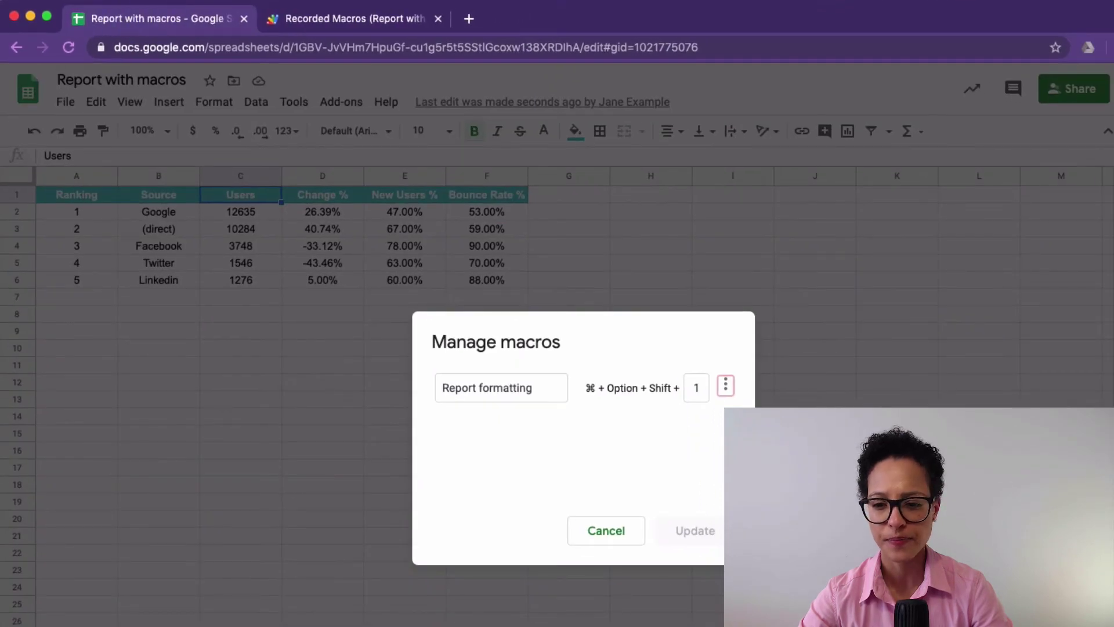
left_click(606, 530)
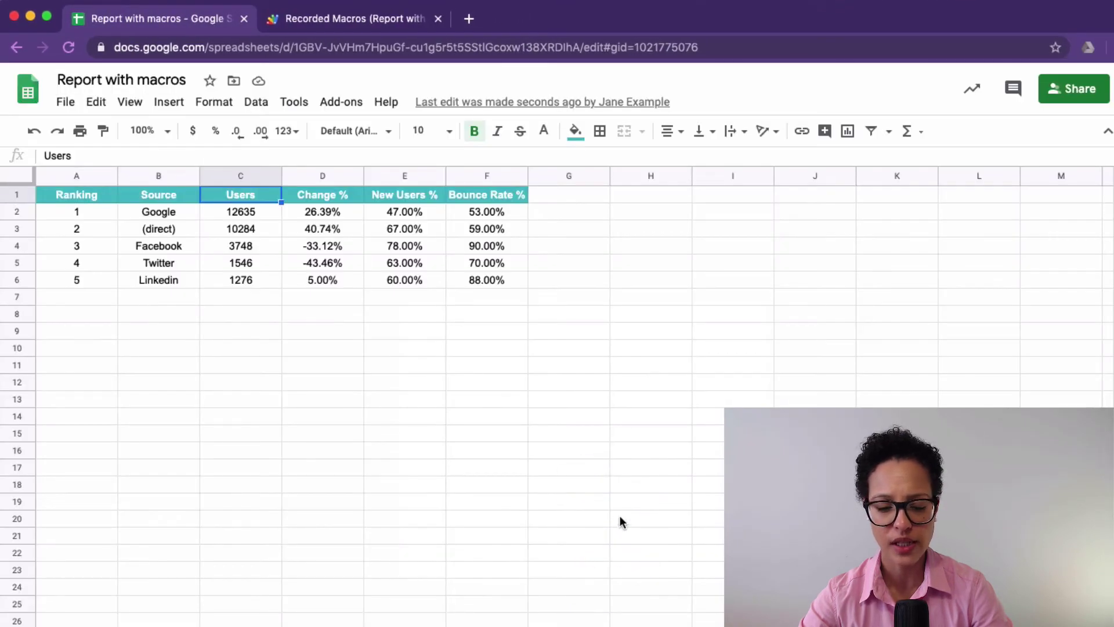
left_click(163, 348)
left_click(79, 196)
left_click_drag(79, 196, 498, 281)
key("ctrl+c")
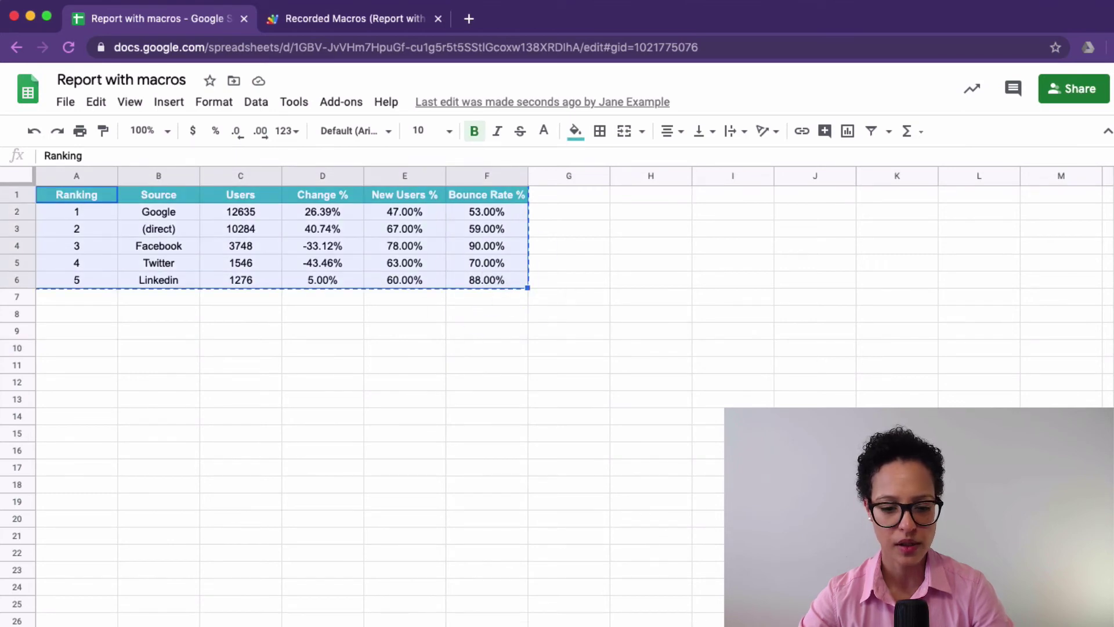
key("shift+F11")
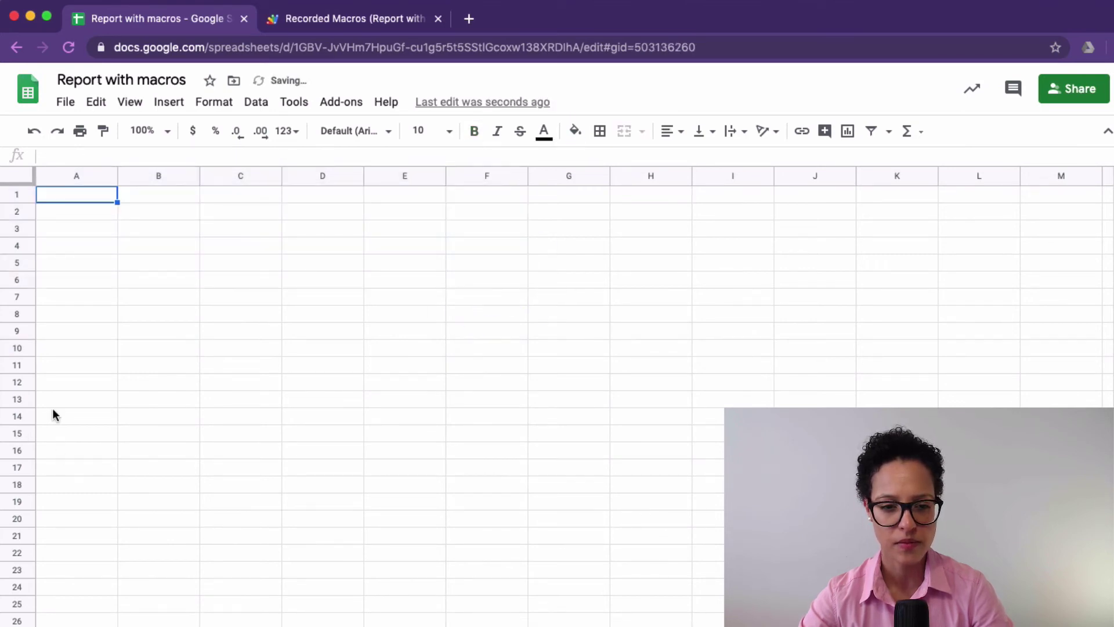
key("ctrl+v")
left_click(564, 304)
left_click(600, 334)
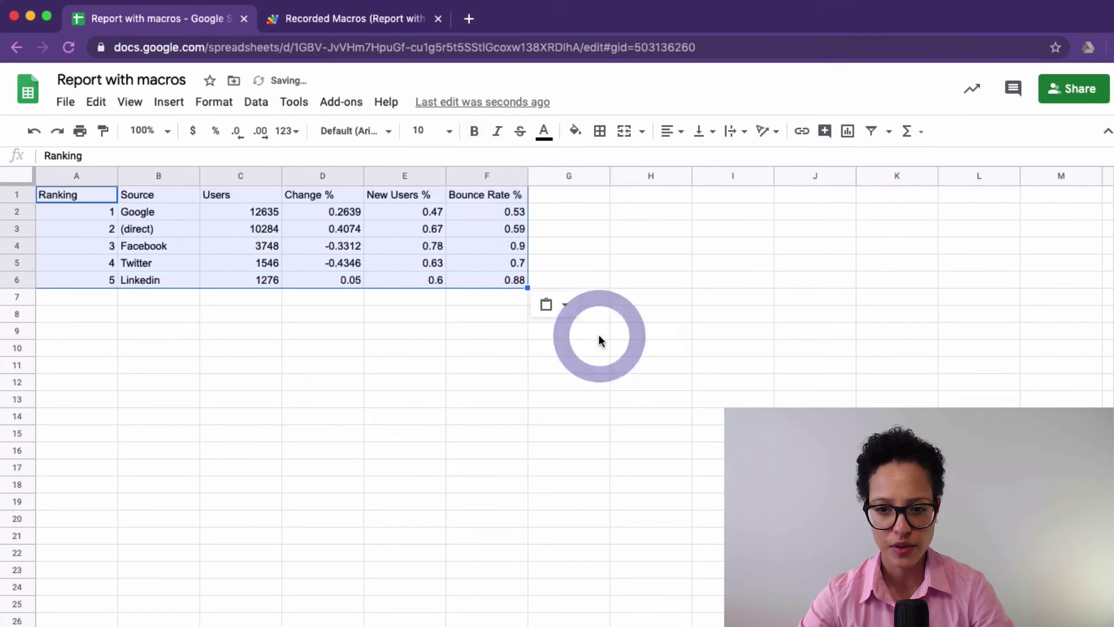
left_click(495, 403)
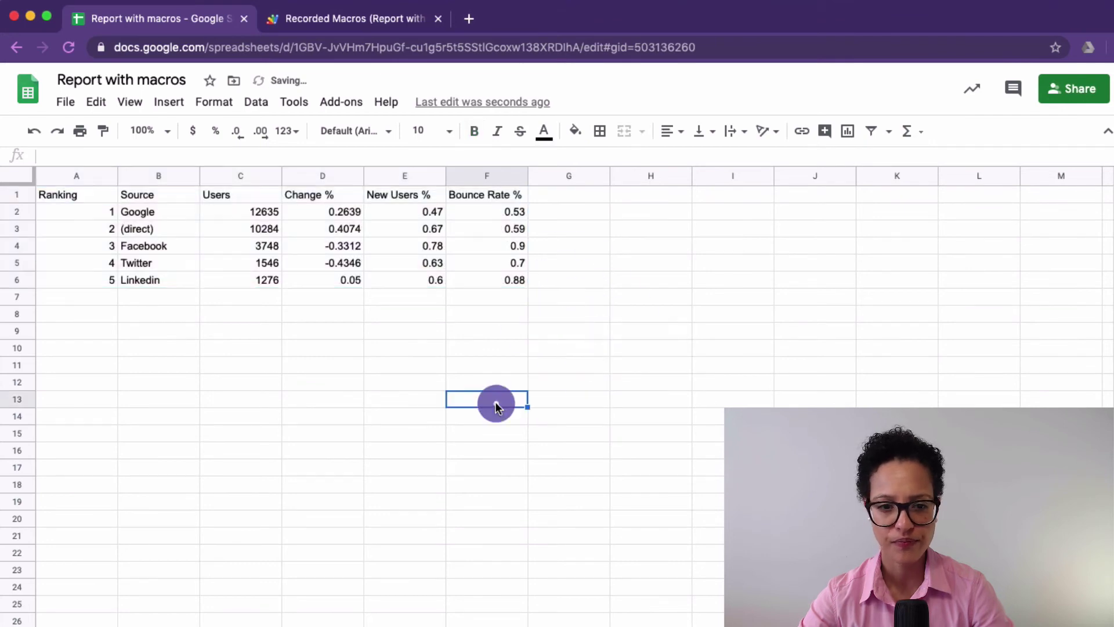
Run the edited Report formatting macro on Sheet3's table
left_click(259, 103)
mouse_move(292, 104)
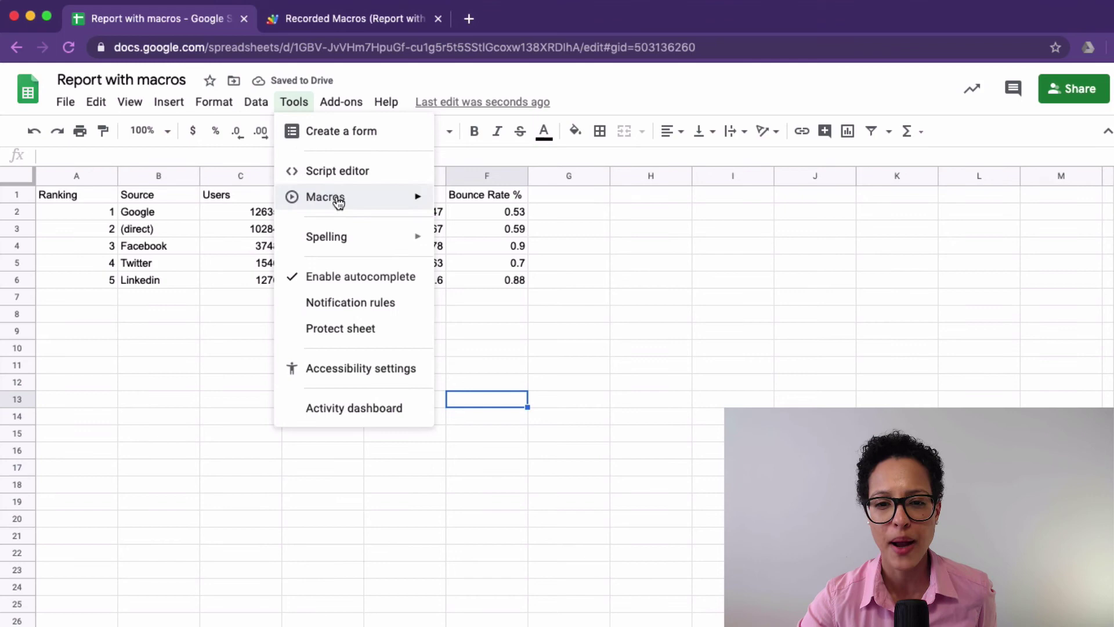
mouse_move(340, 200)
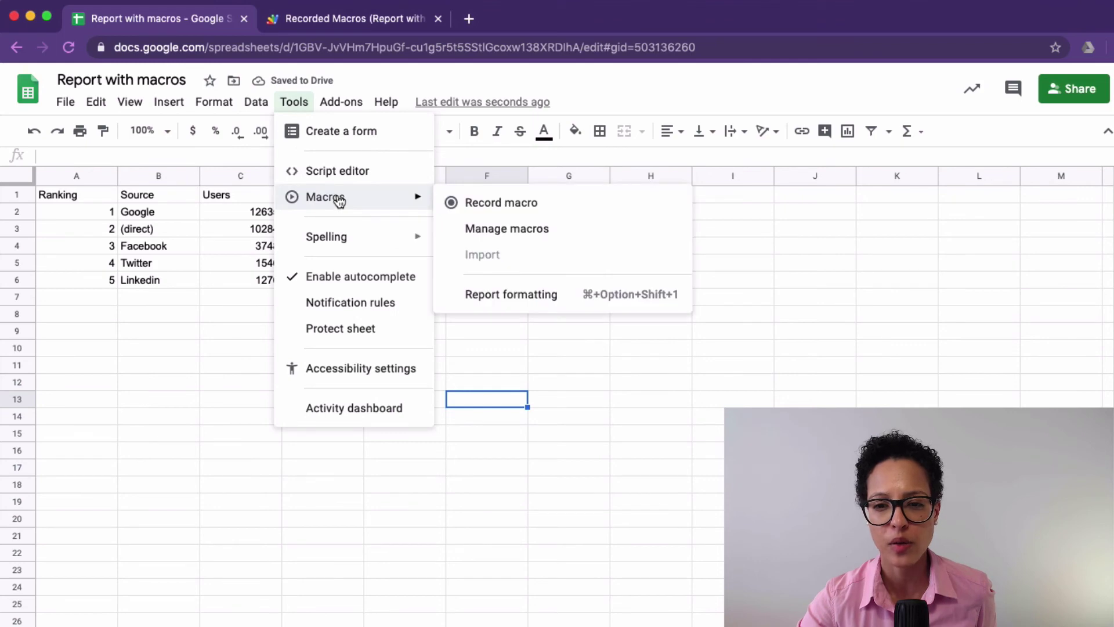
left_click(528, 296)
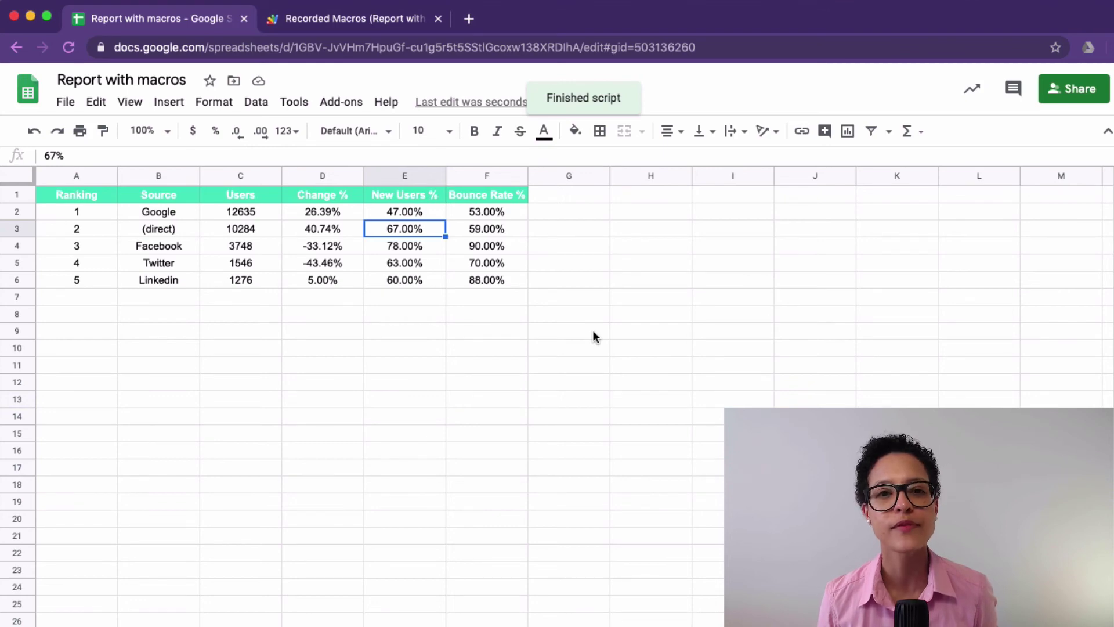
Compare Sheet2's original teal table with Sheet3's #48E5C2 version
left_click(175, 613)
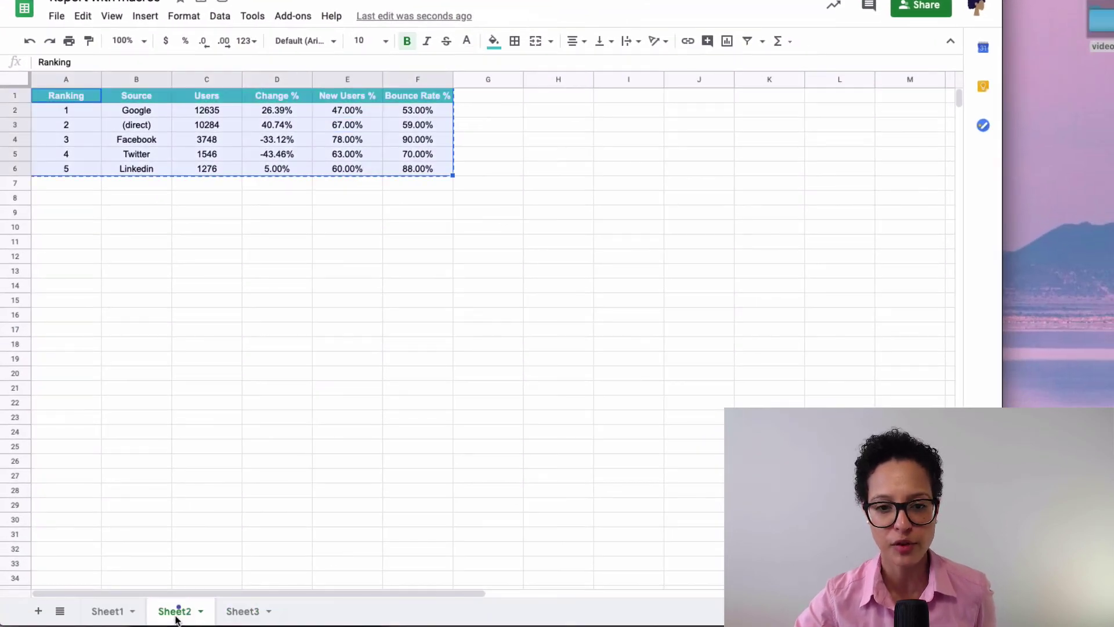
left_click(359, 254)
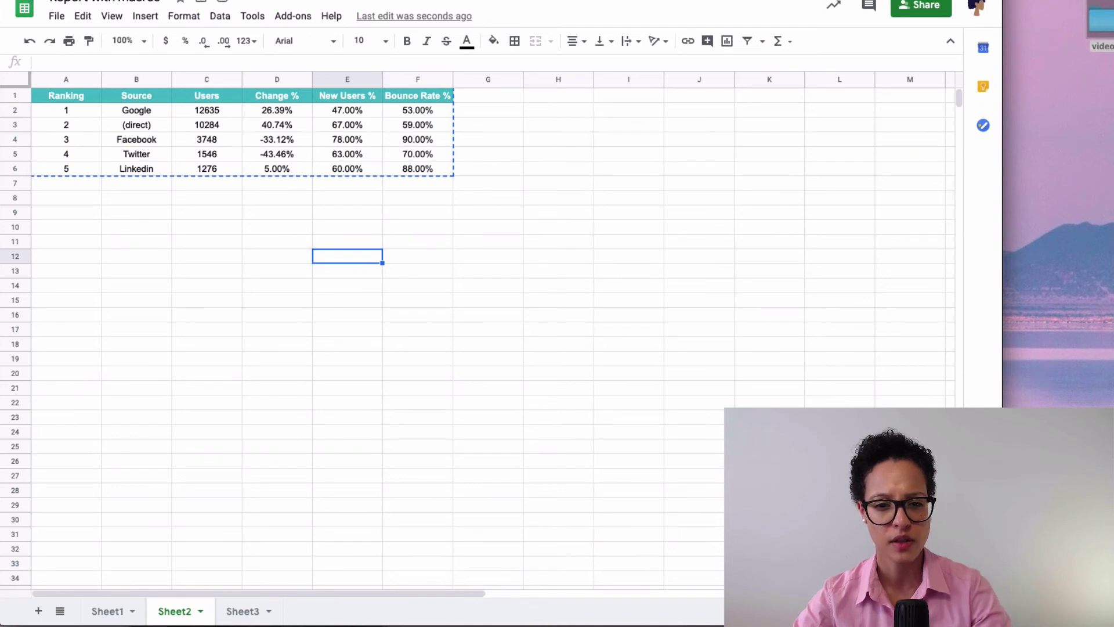
left_click(256, 185)
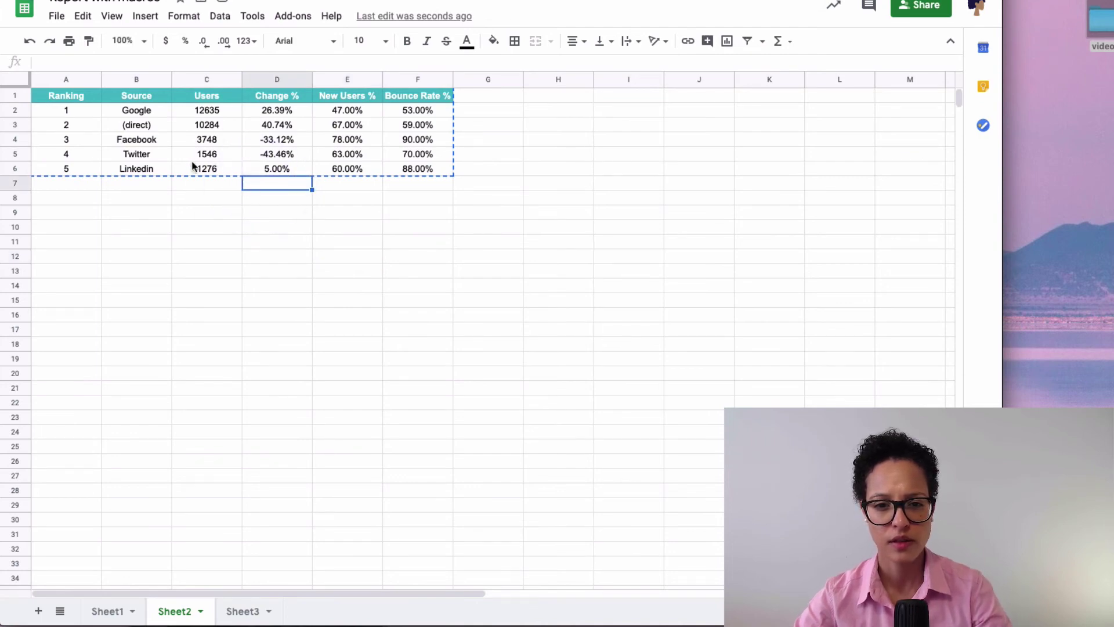
left_click(181, 186)
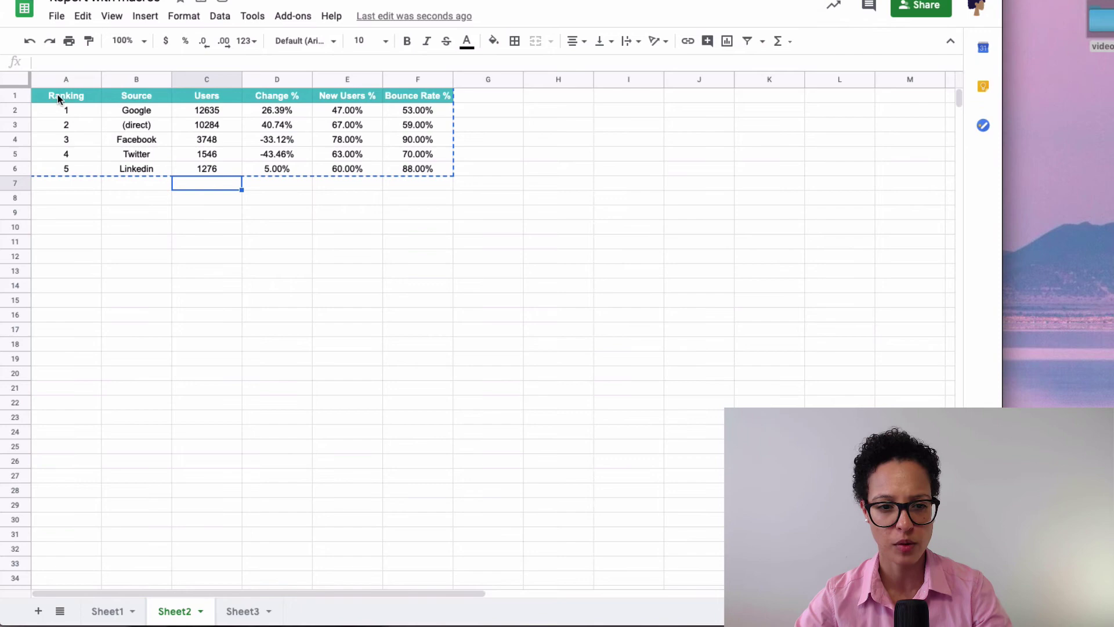
left_click(244, 611)
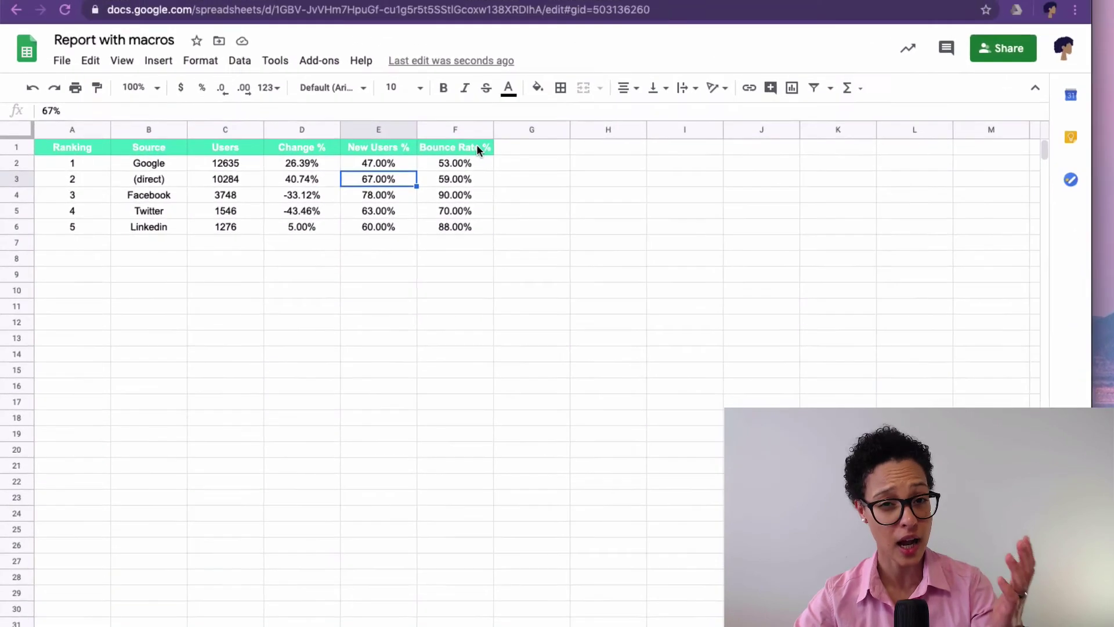
Highlight the '#48E5C2' value on line 11 of macros.gs in the script tab
left_click(343, 16)
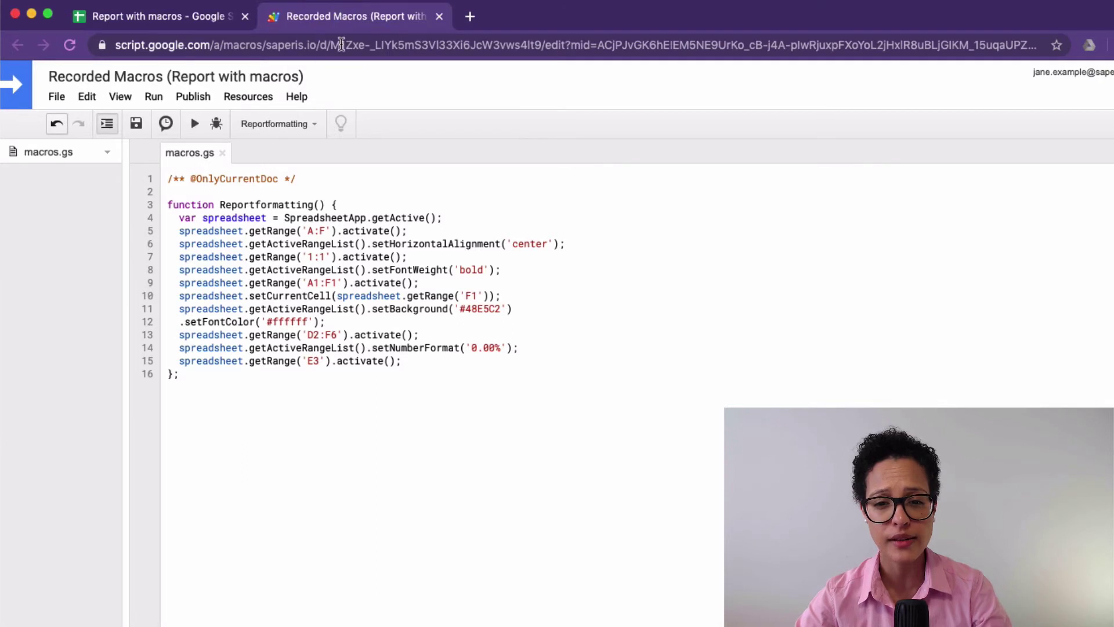
double_click(478, 308)
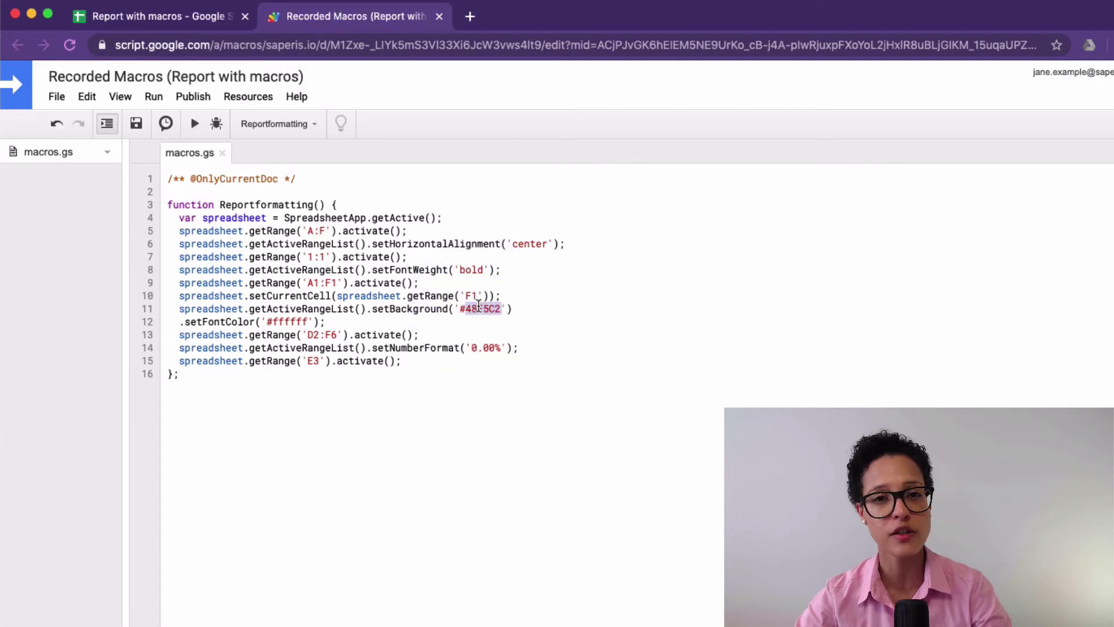